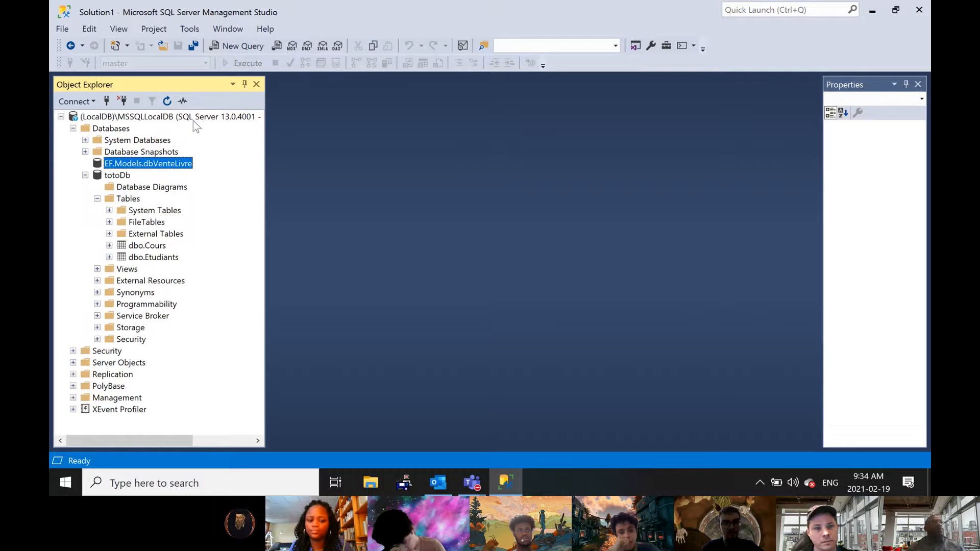
- Examine the columns of the dbo.Cours and dbo.Etudiants tables in the totoDb database
left_click(135, 247)
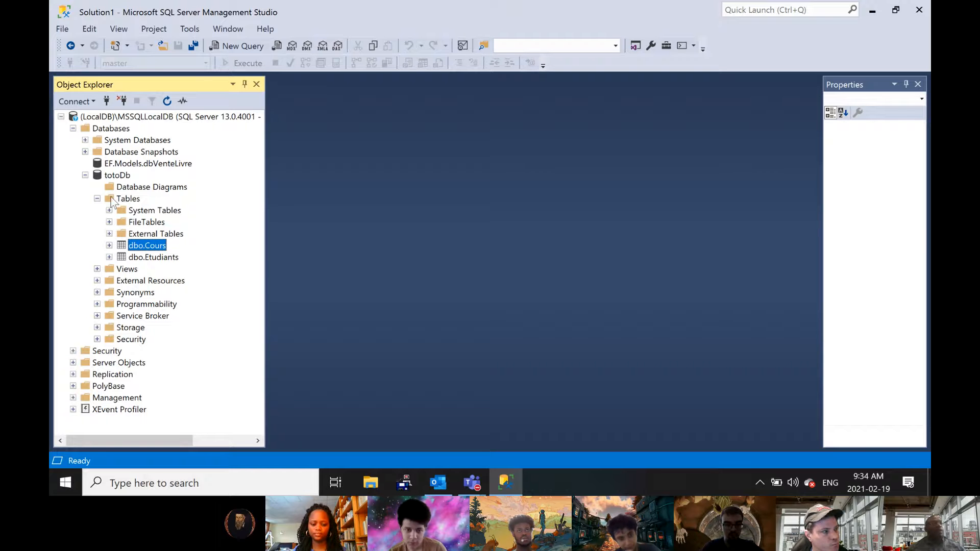
left_click(114, 176)
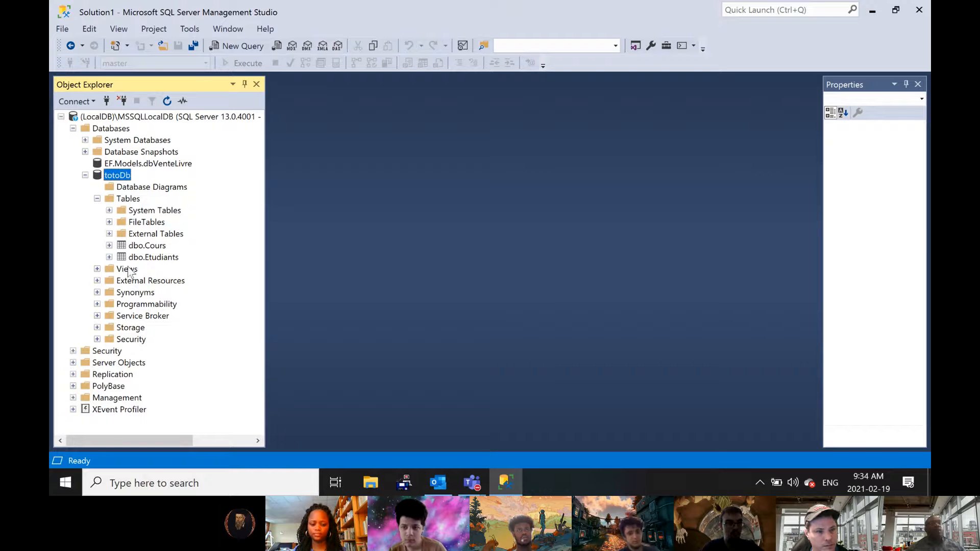
left_click(109, 246)
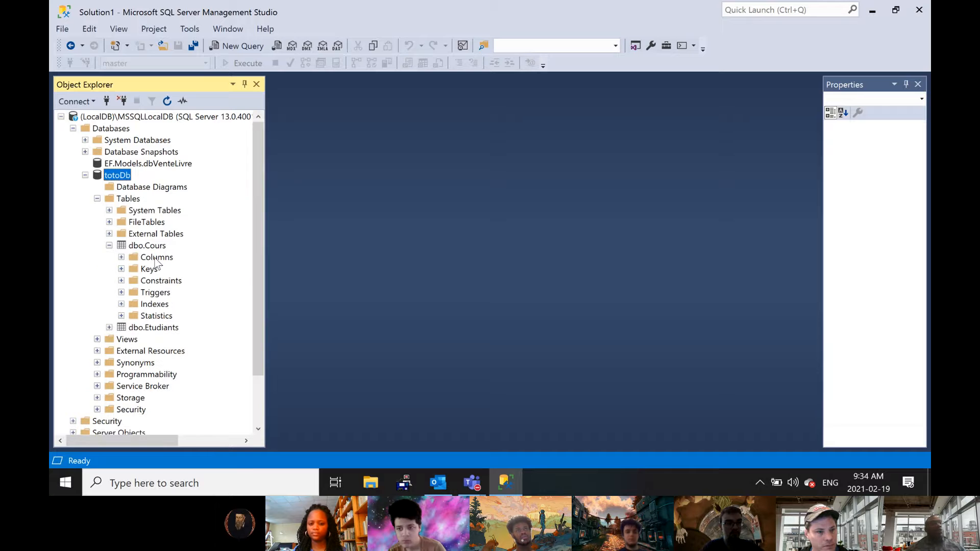
left_click(121, 258)
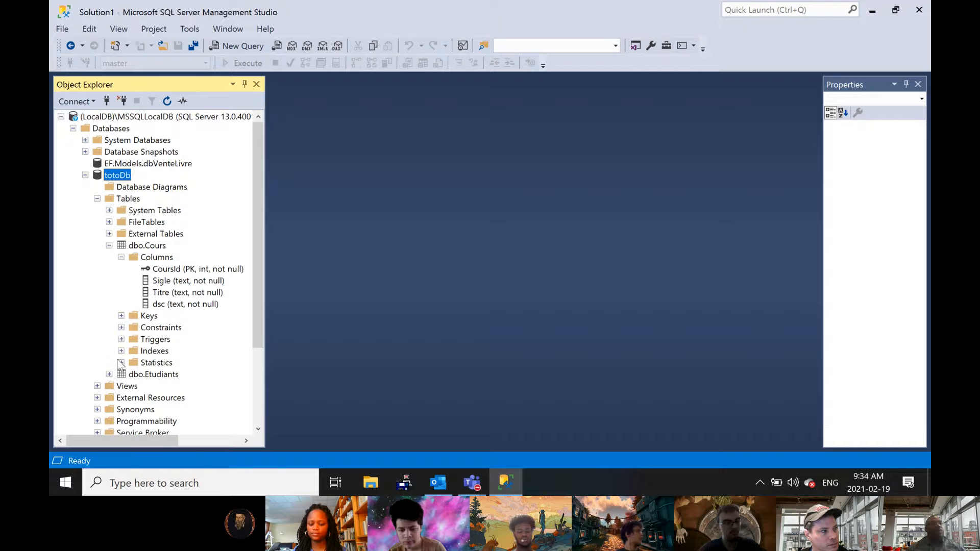
left_click(109, 375)
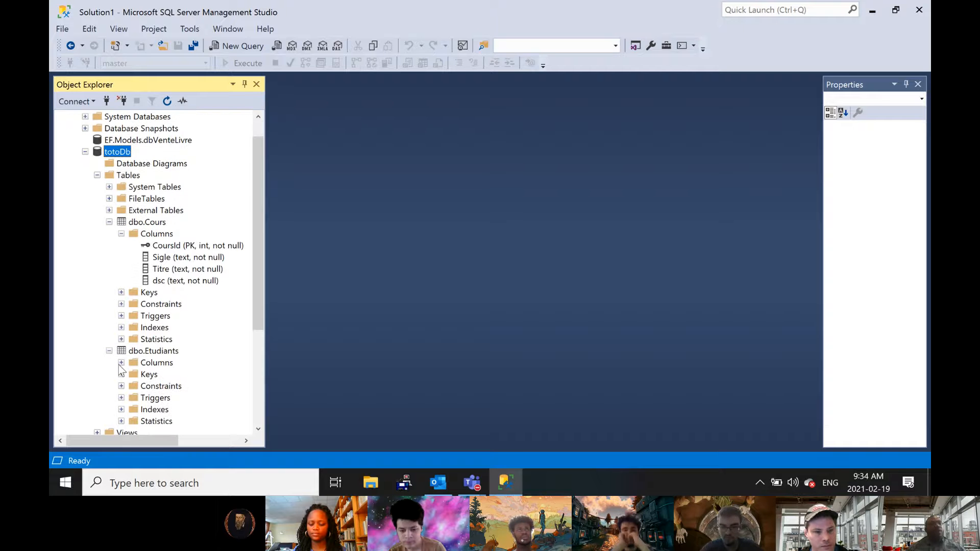
left_click(122, 363)
scroll(172, 374, "down", 1)
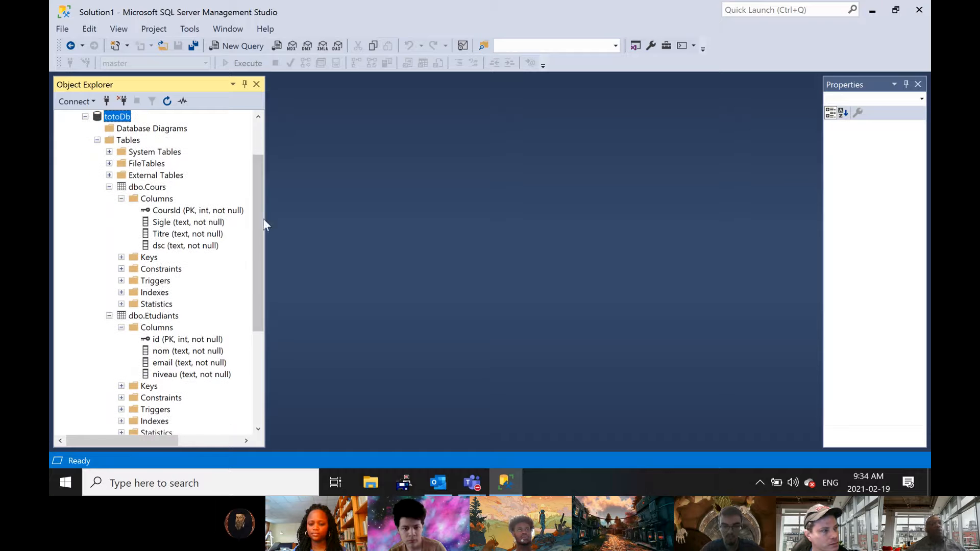
left_click(873, 12)
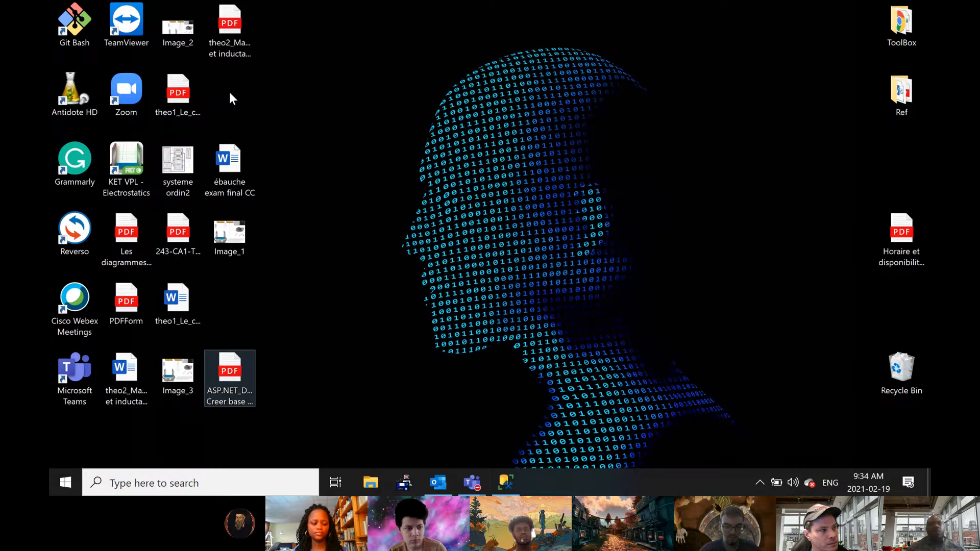
left_click(500, 480)
scroll(123, 161, "up", 1)
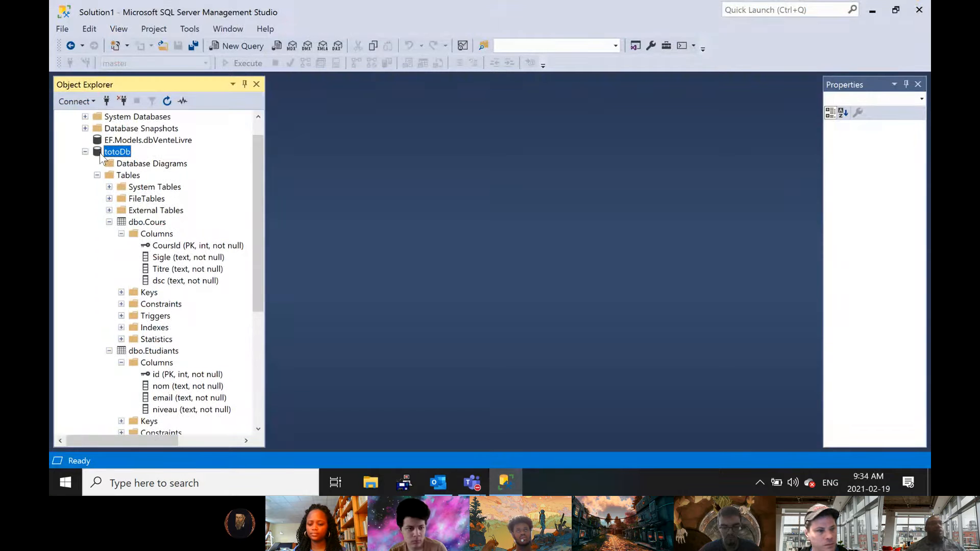
- Start the Generate Scripts wizard for the totoDb database and proceed to choosing the objects to script
right_click(100, 153)
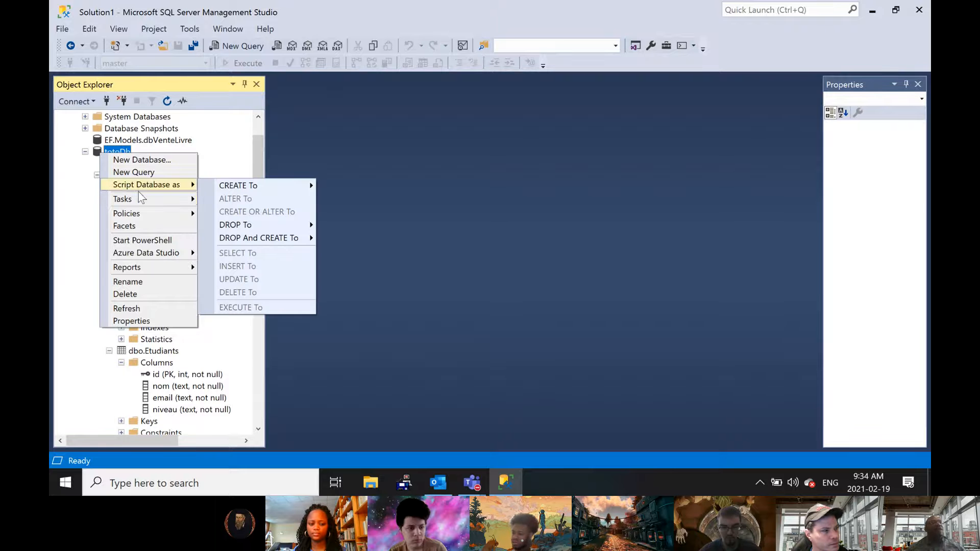
mouse_move(138, 195)
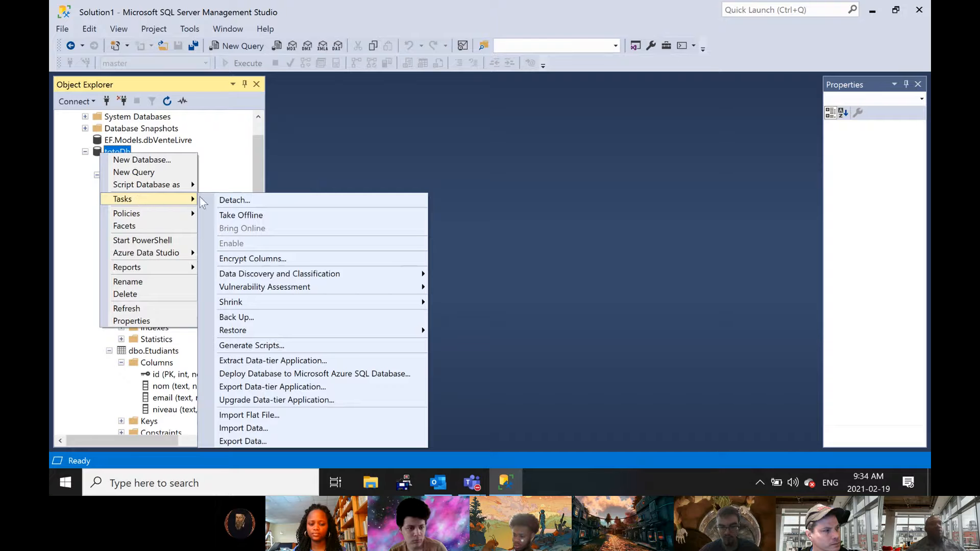
left_click(251, 346)
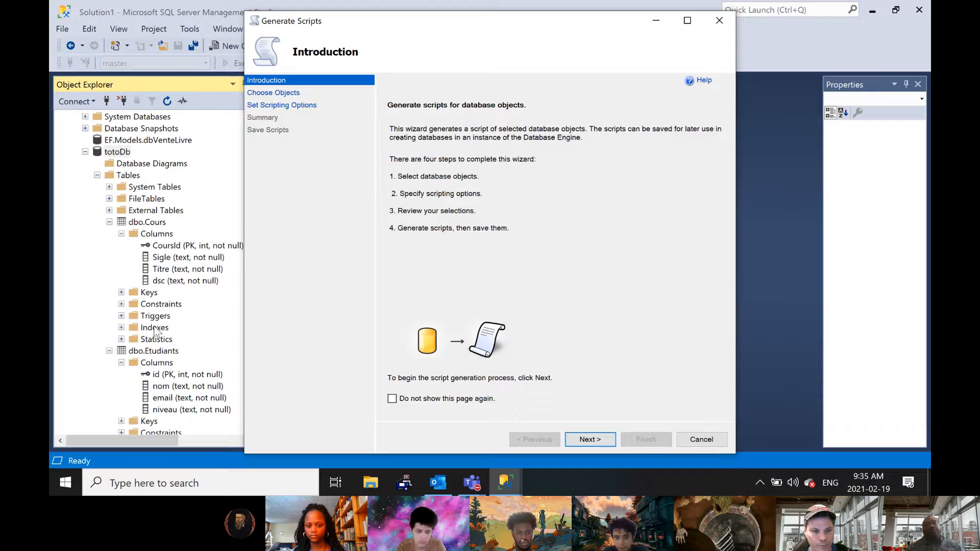
left_click(590, 438)
left_click(534, 439)
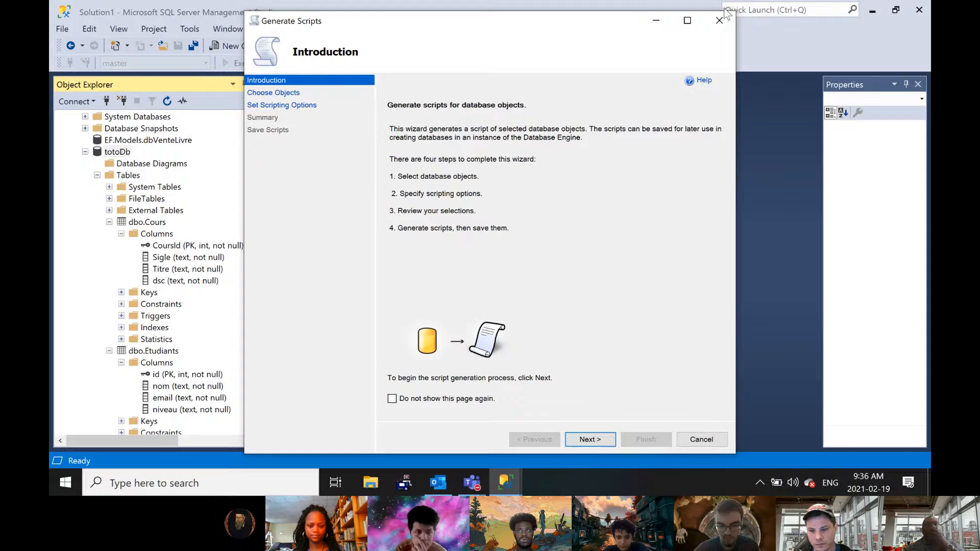
left_click(595, 438)
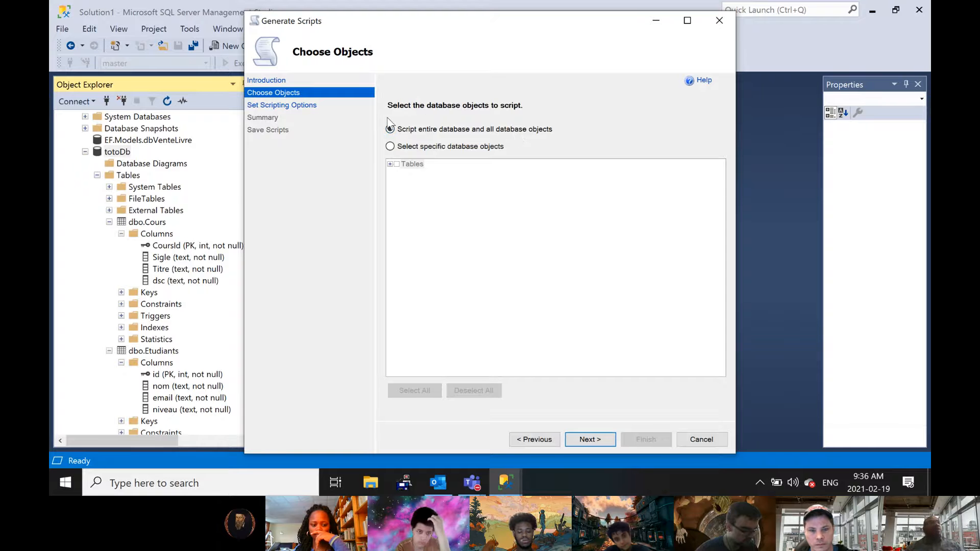
left_click(391, 146)
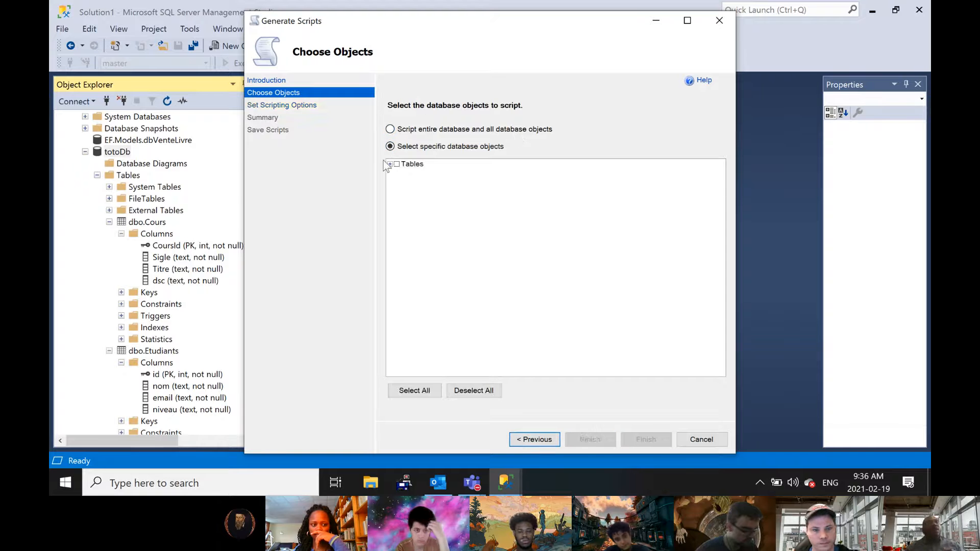
left_click(390, 165)
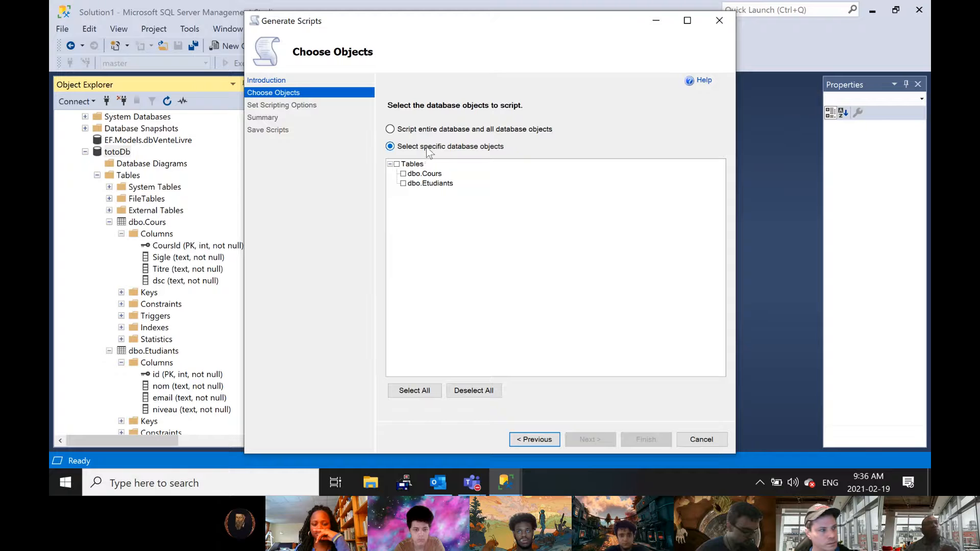
left_click(403, 174)
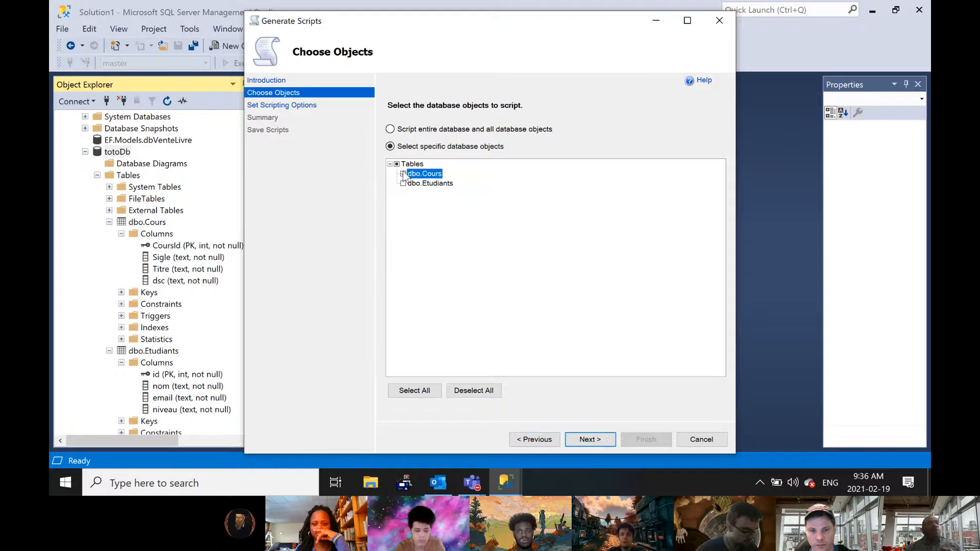
left_click(403, 183)
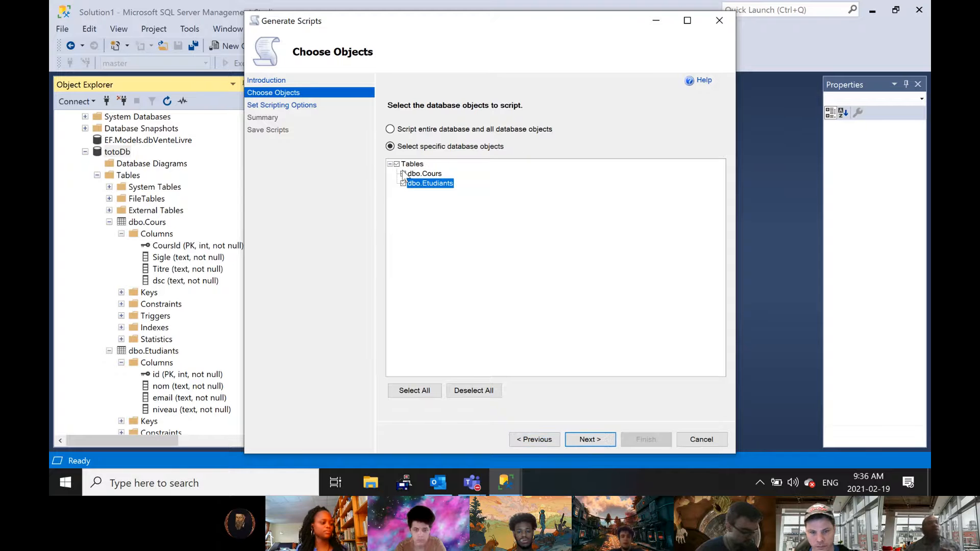
left_click(397, 164)
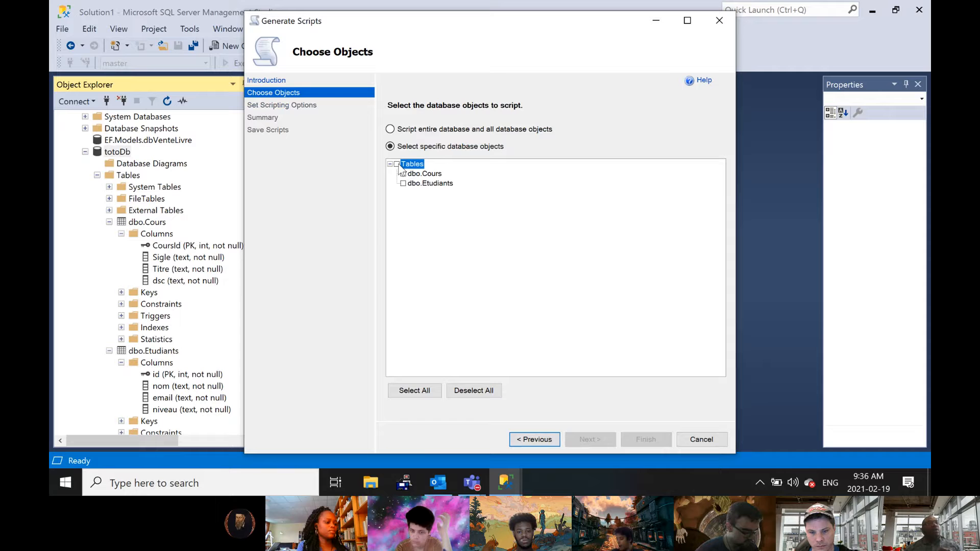
- Choose to script the entire database and all database objects, and continue to the scripting options
left_click(391, 129)
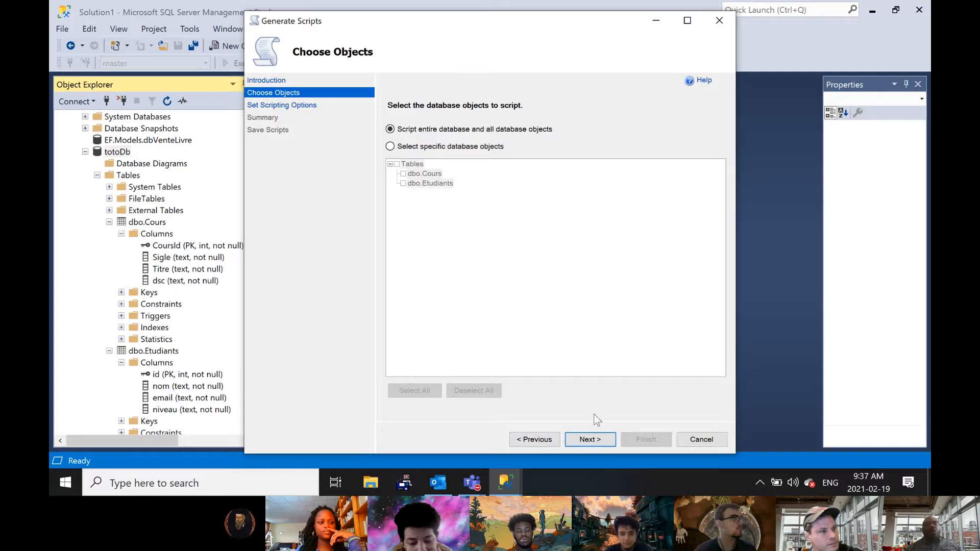
left_click(588, 440)
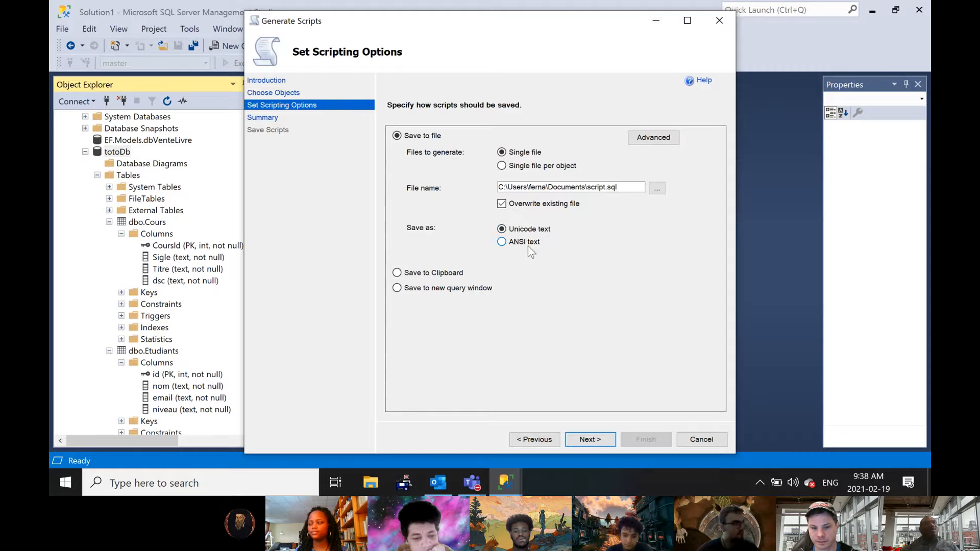
- Set the script's output file to totodb, of type SQL, in the Desktop folder
left_click(661, 189)
left_click(286, 147)
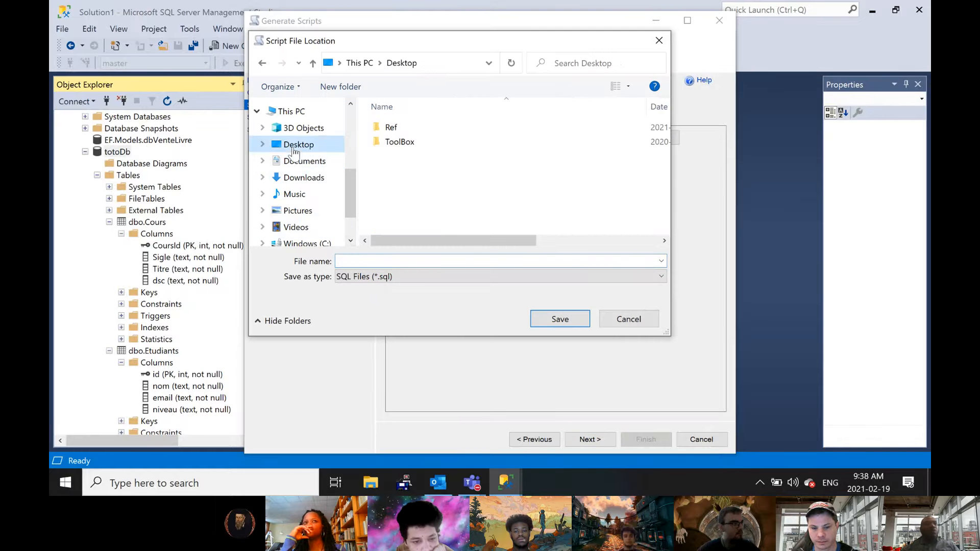
left_click(361, 261)
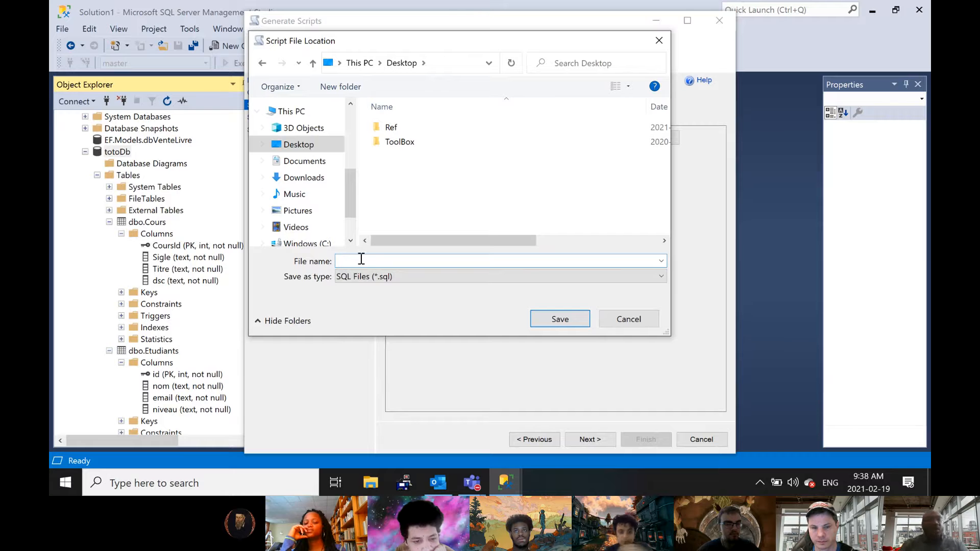
type("toto")
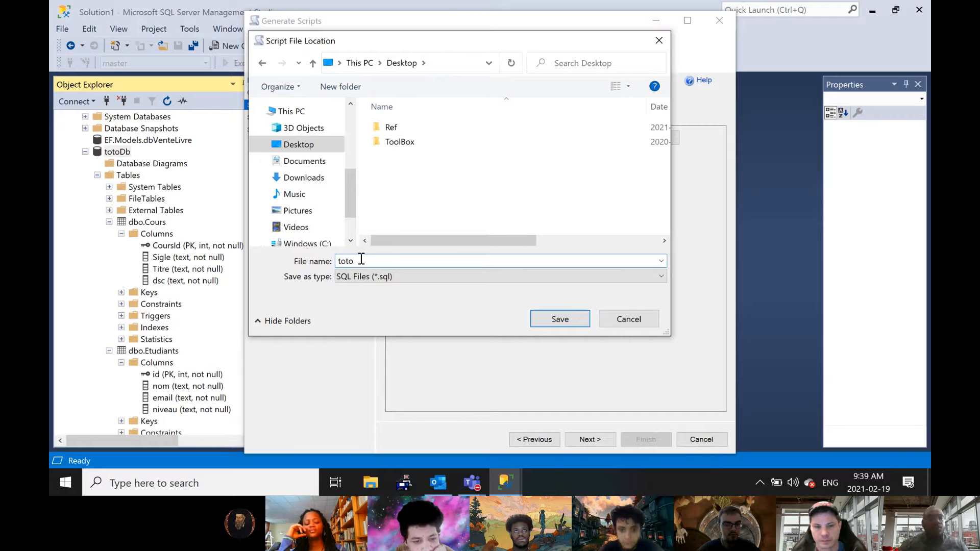
type("db")
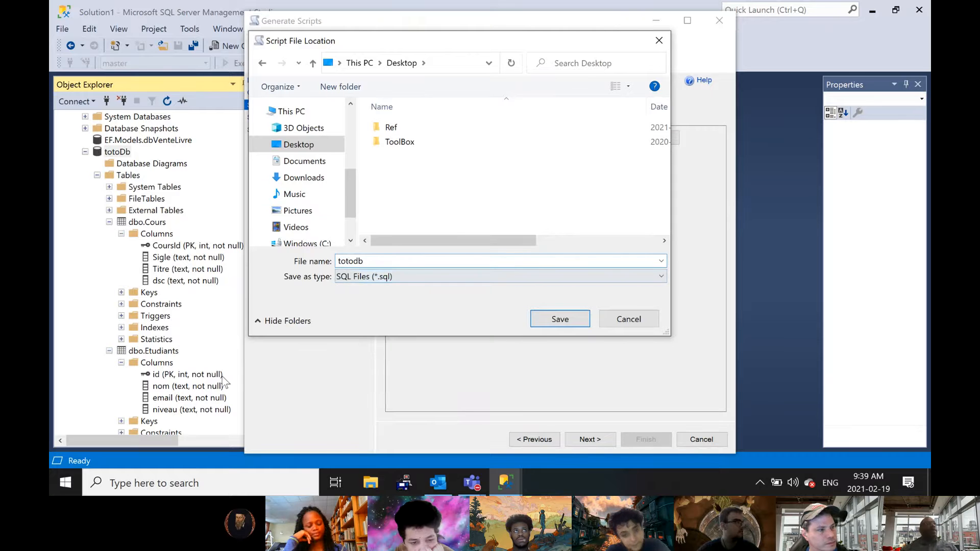
left_click(553, 319)
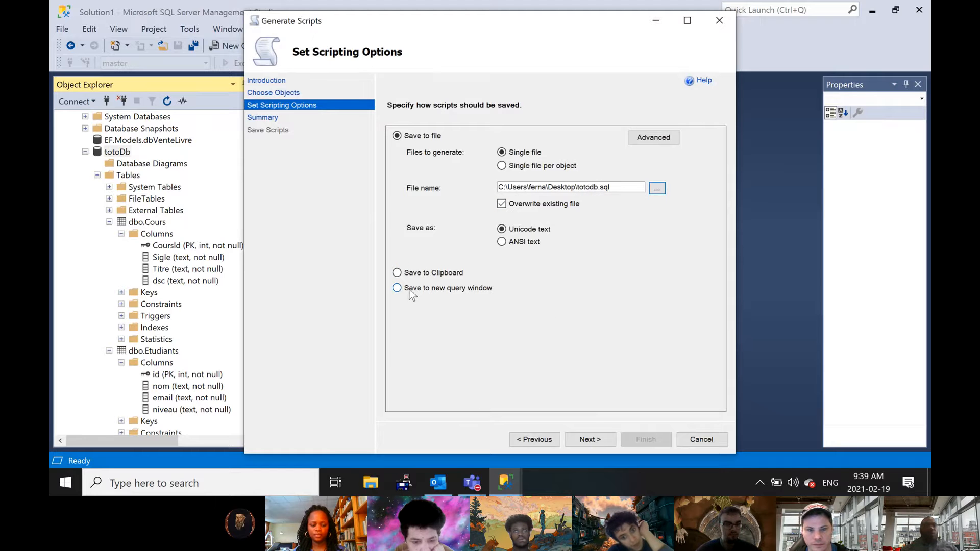
- Accept the scripting options and summary, generate the totoDb script file, and finish the wizard
left_click(585, 443)
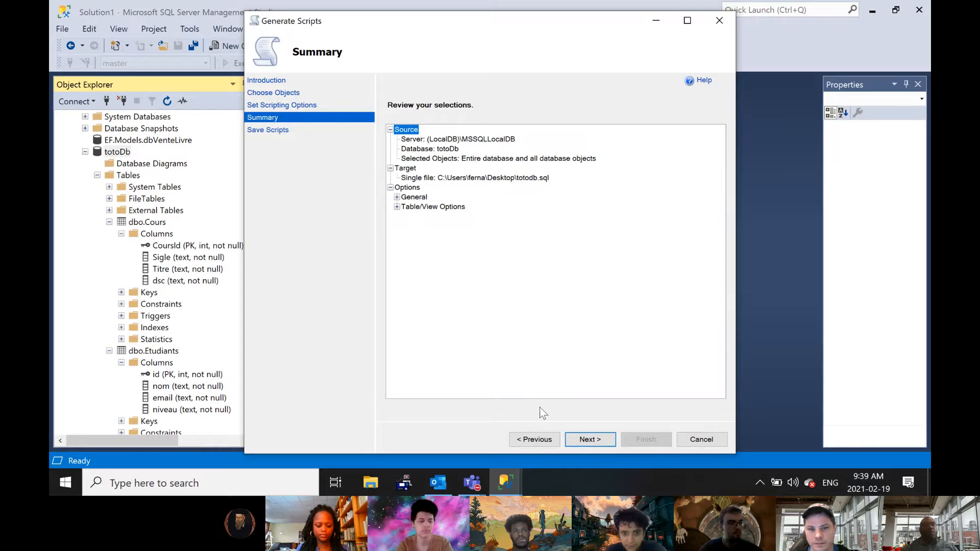
left_click(588, 439)
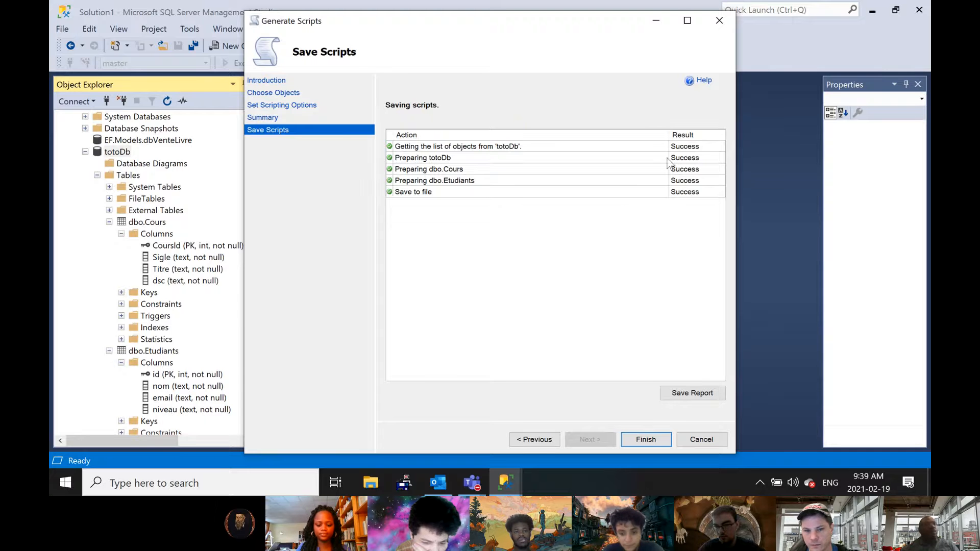
left_click(641, 441)
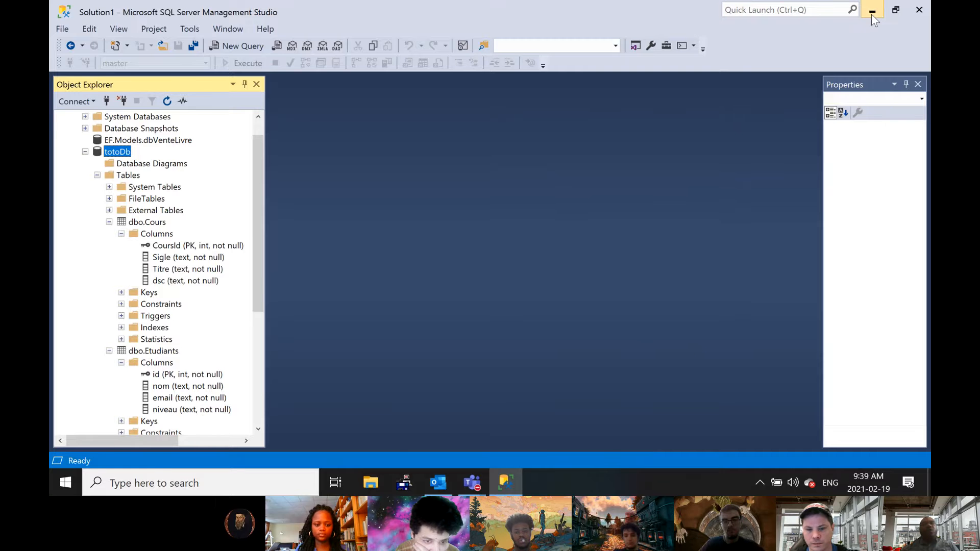
- Move the totodb script file to an empty area of the desktop and check its file type in its properties
left_click(872, 14)
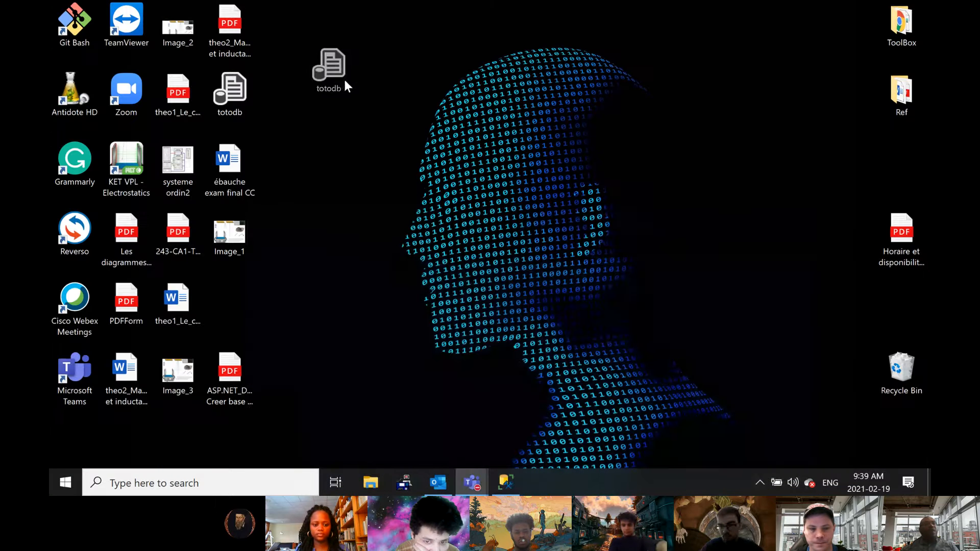
left_click_drag(345, 81, 353, 107)
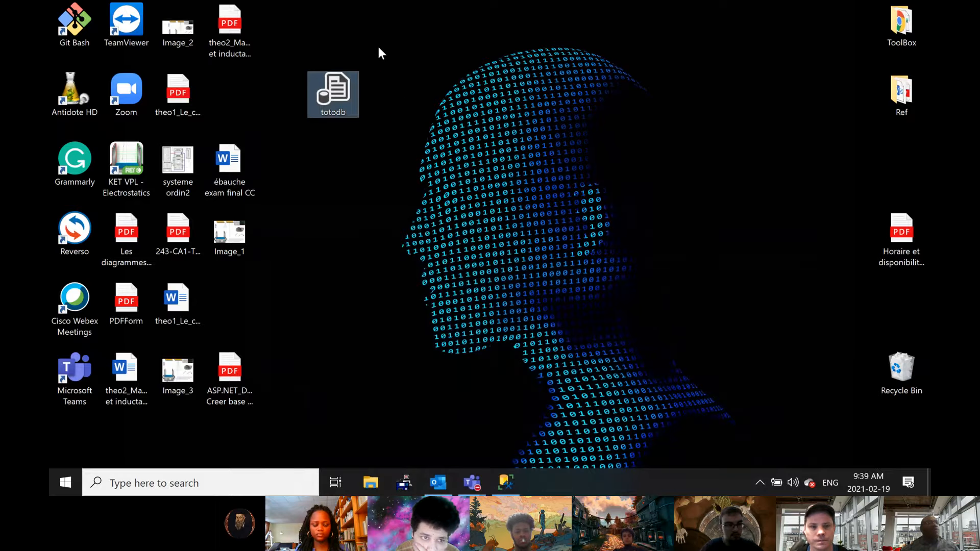
right_click(348, 96)
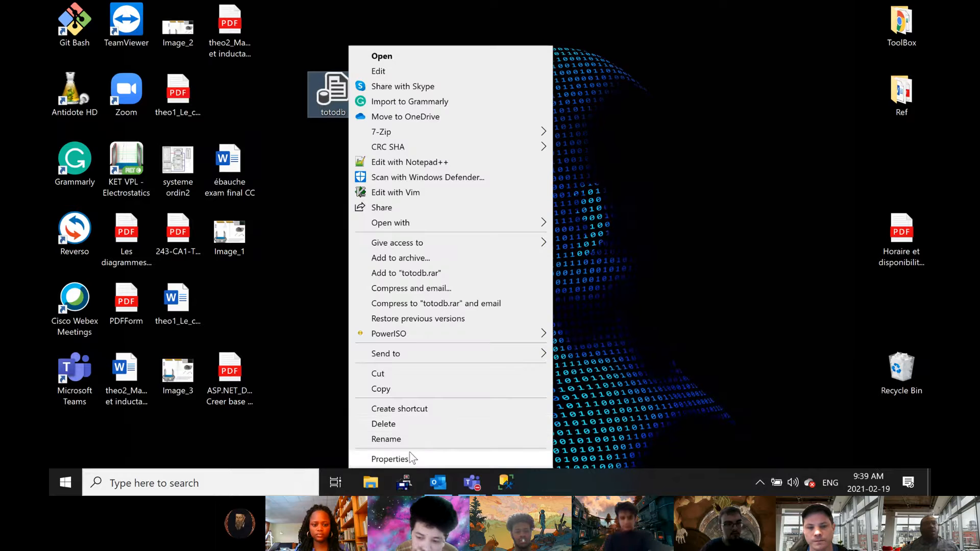
left_click(390, 459)
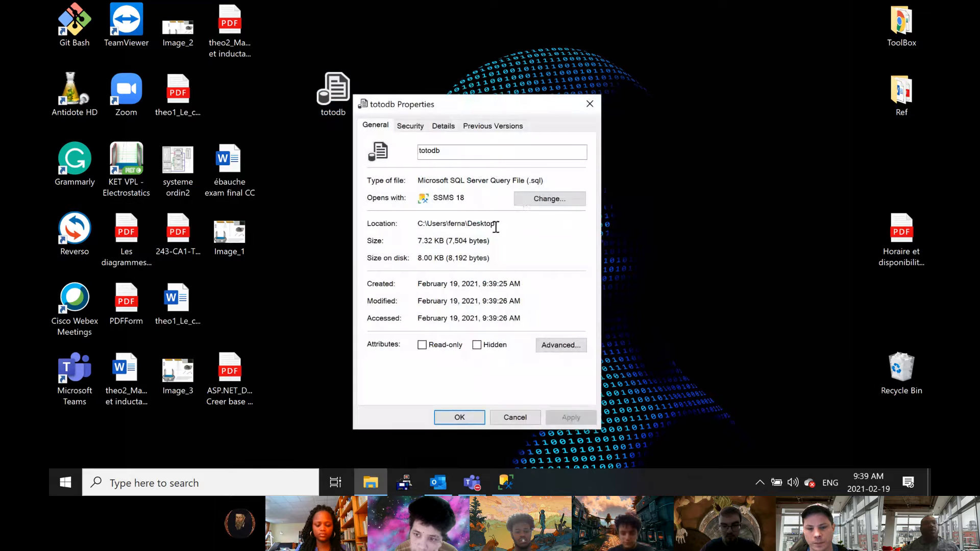
double_click(535, 180)
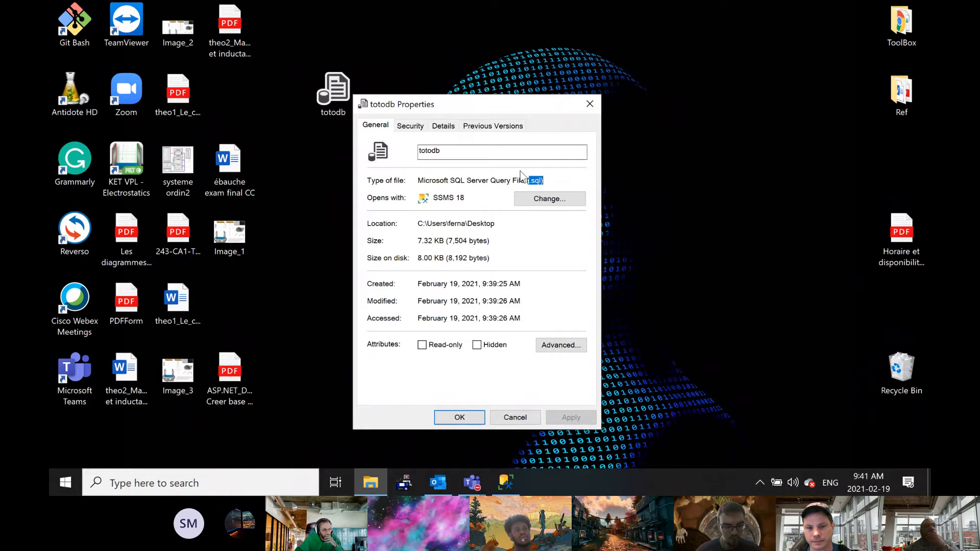
left_click(590, 105)
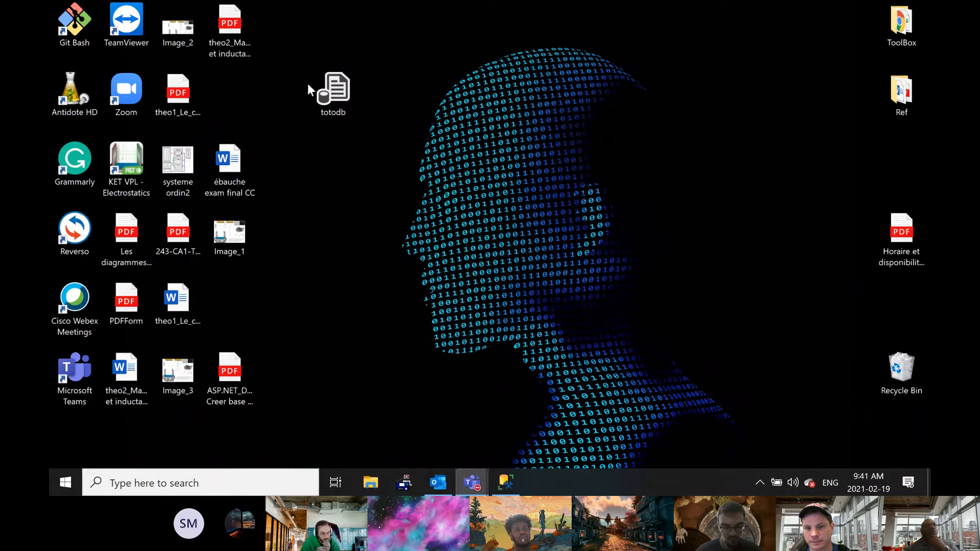
- Open the totodb script in Notepad++ and examine the SET statements and the CREATE TABLE block for the Etudiants table
right_click(340, 95)
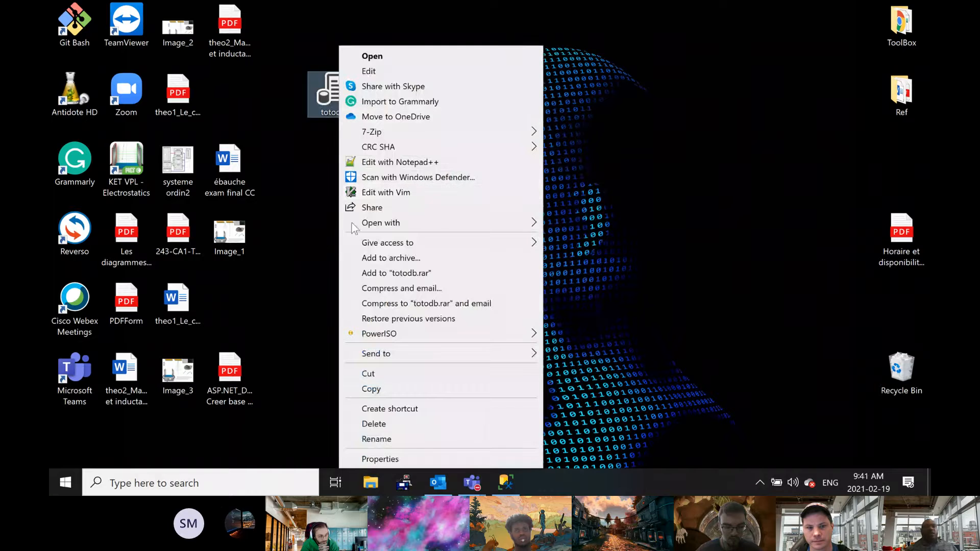
left_click(391, 163)
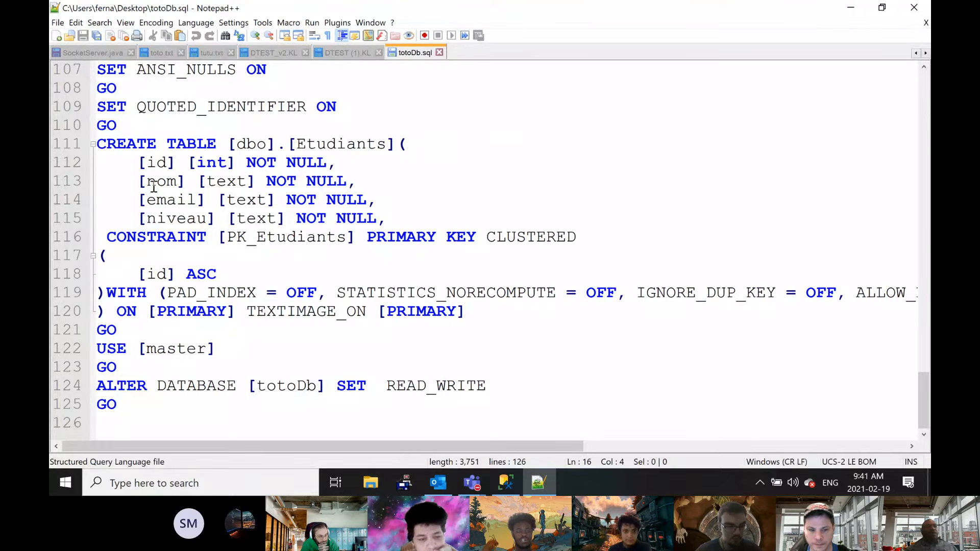
left_click_drag(96, 144, 454, 251)
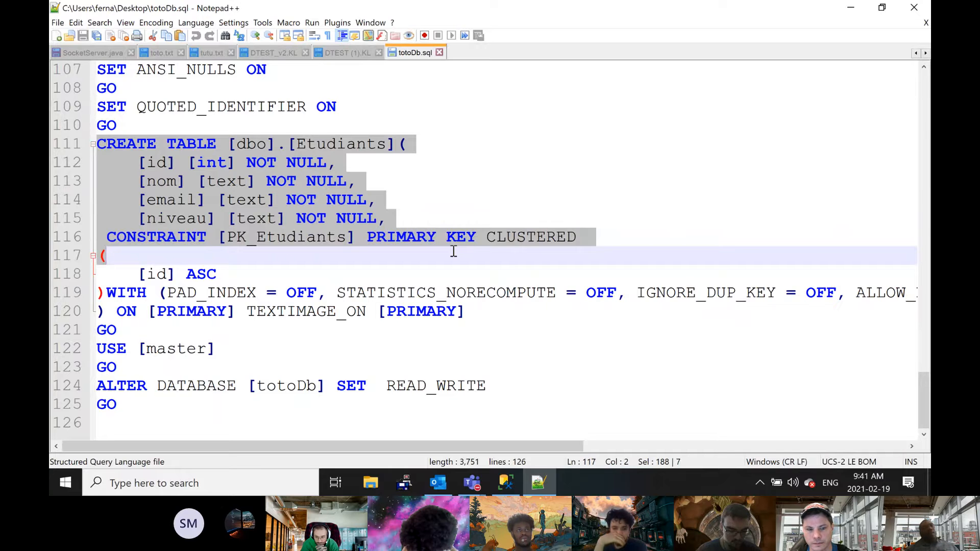
left_click_drag(454, 251, 446, 237)
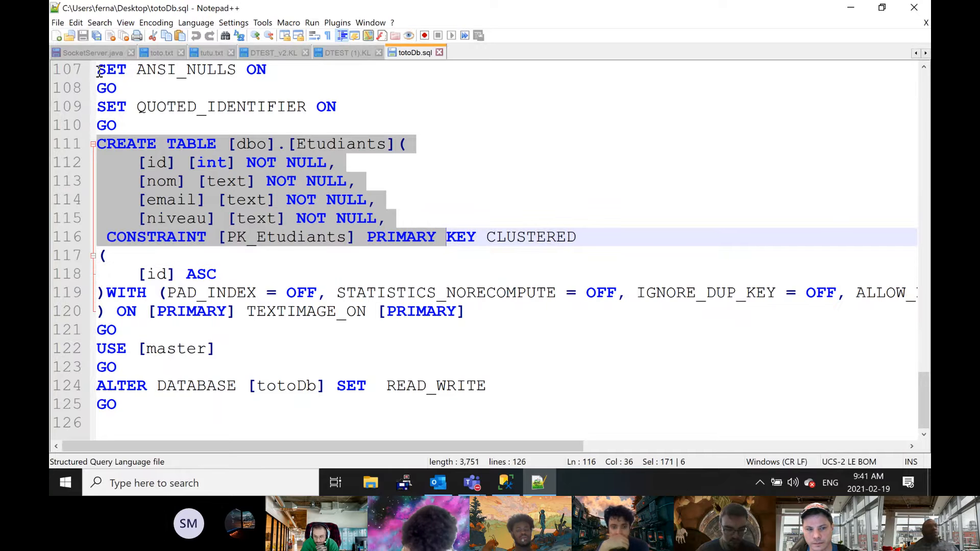
left_click_drag(99, 72, 134, 84)
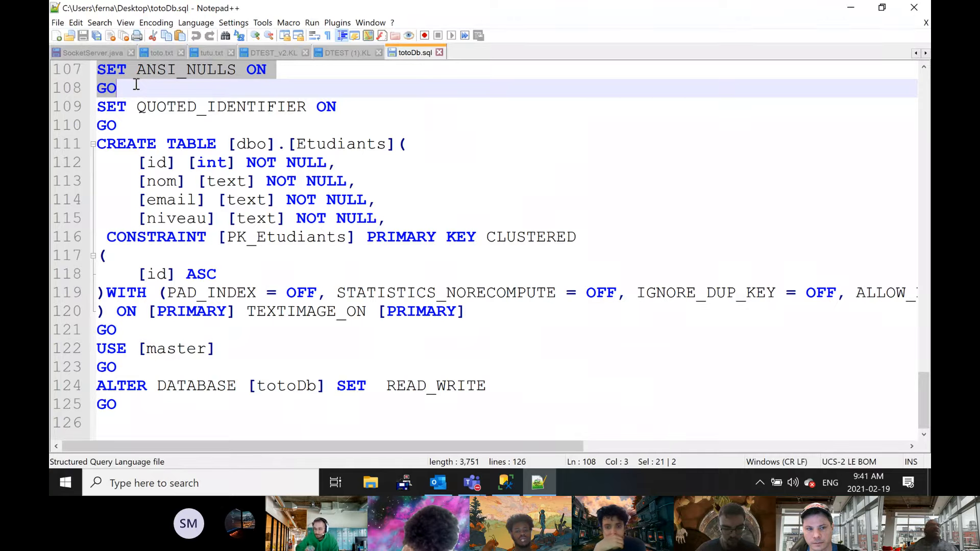
left_click_drag(140, 83, 148, 115)
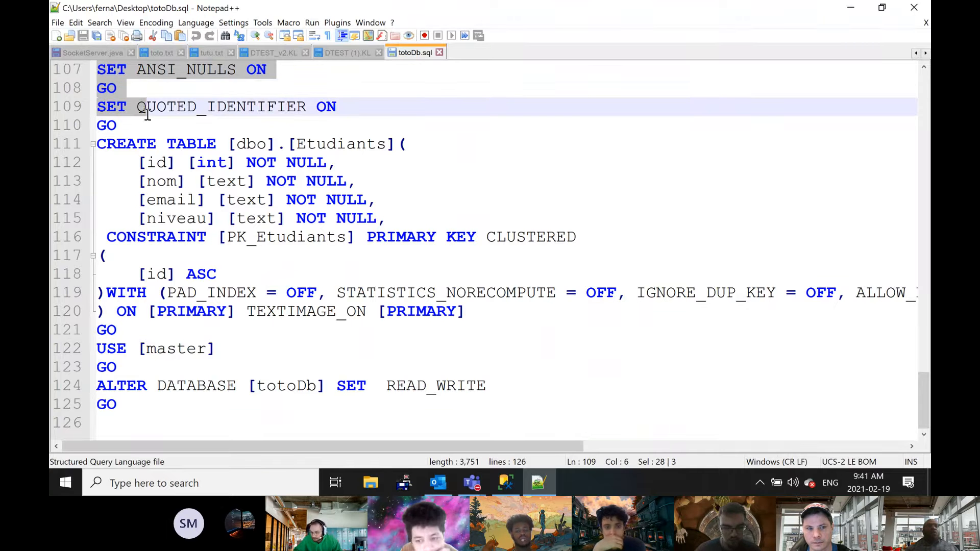
left_click_drag(98, 292, 147, 293)
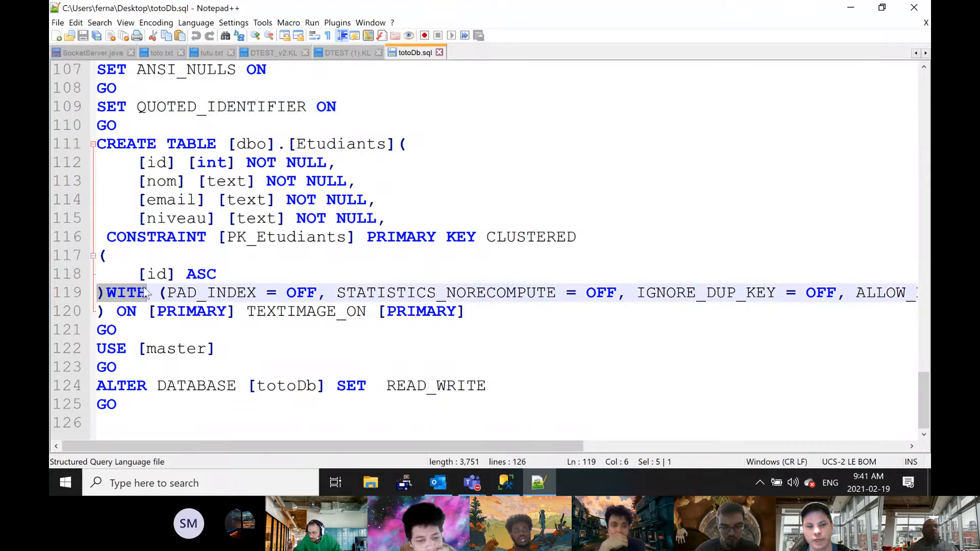
- Review the rest of the script, from the Cours table and CREATE DATABASE statements through the IF block to the end
scroll(166, 289, "up", 14)
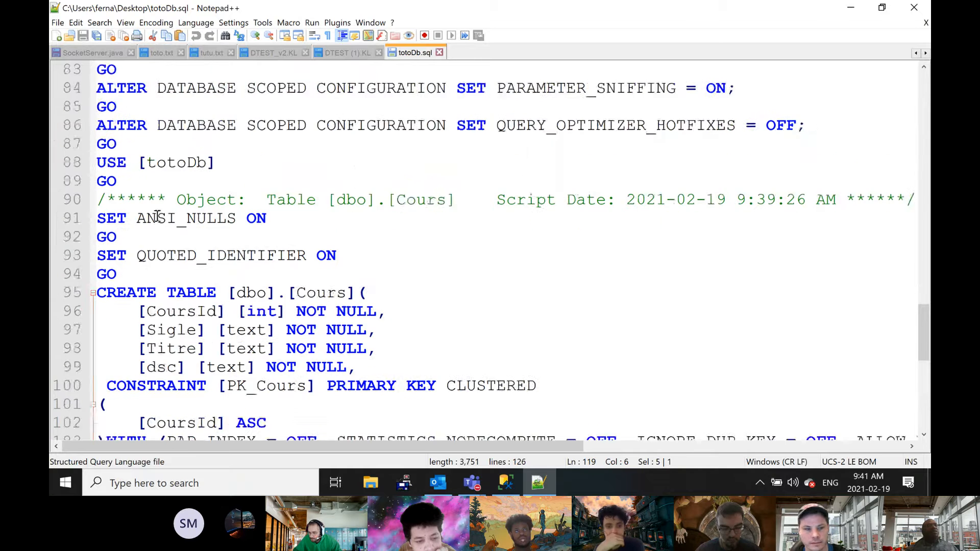
scroll(155, 228, "up", 20)
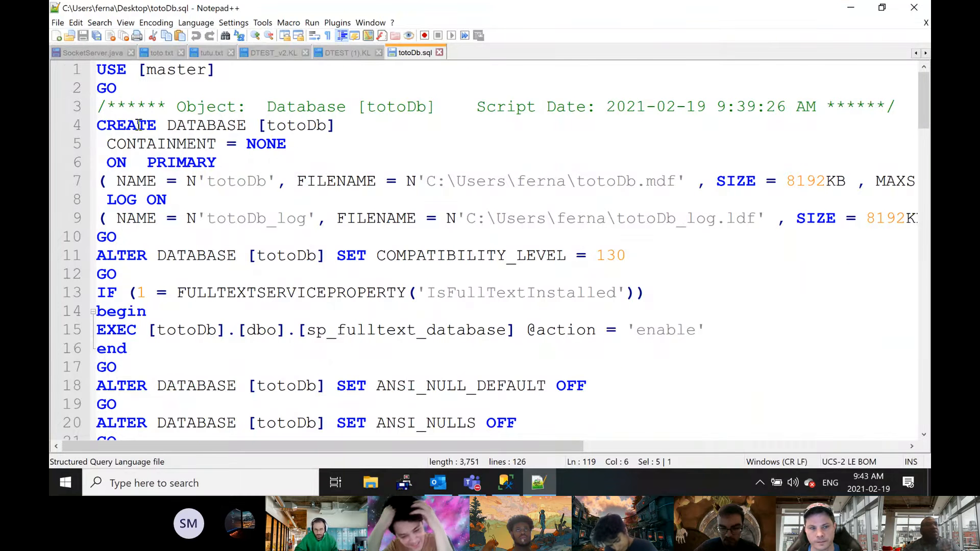
scroll(100, 186, "down", 3)
scroll(100, 186, "up", 1)
double_click(101, 163)
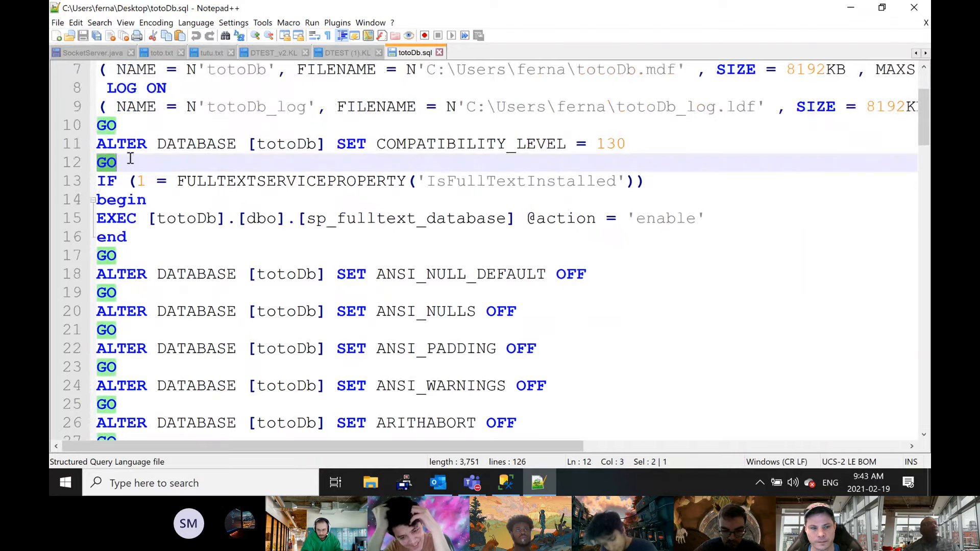
left_click_drag(120, 179, 107, 181)
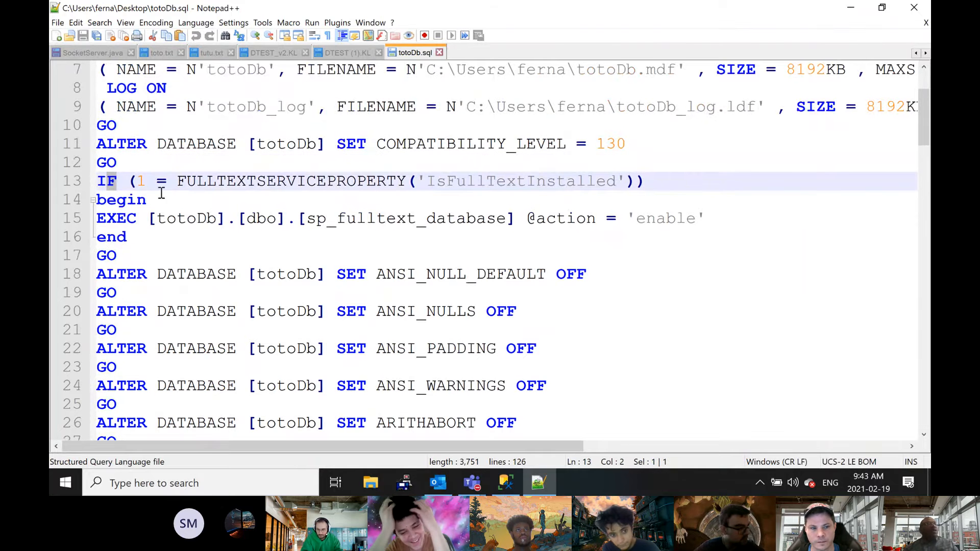
scroll(130, 236, "down", 20)
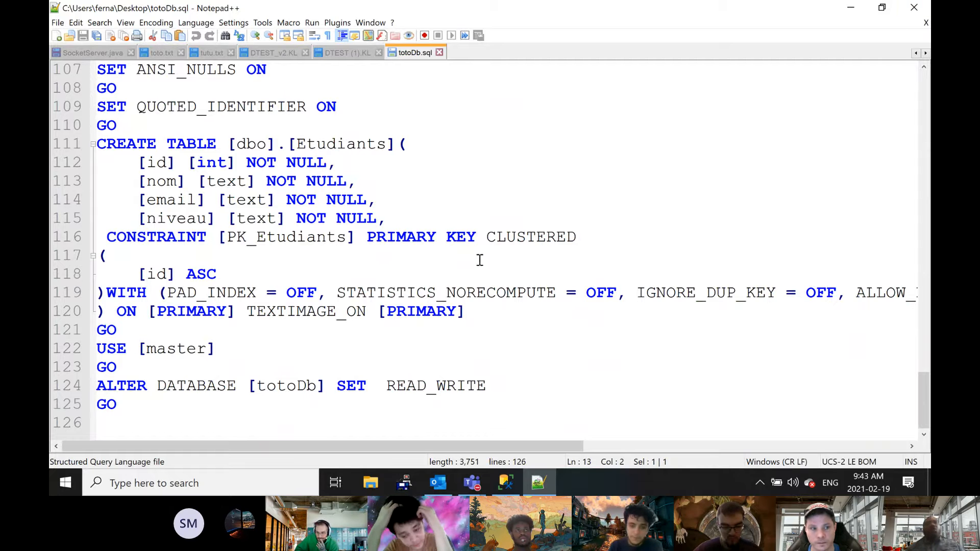
- Close the script in Notepad++ and switch to SQL Server Management Studio
left_click(914, 7)
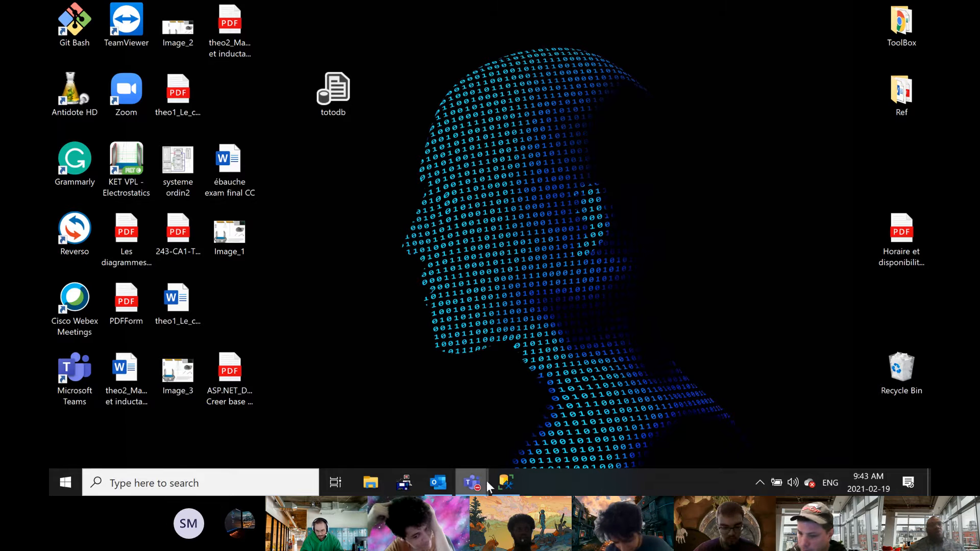
mouse_move(504, 483)
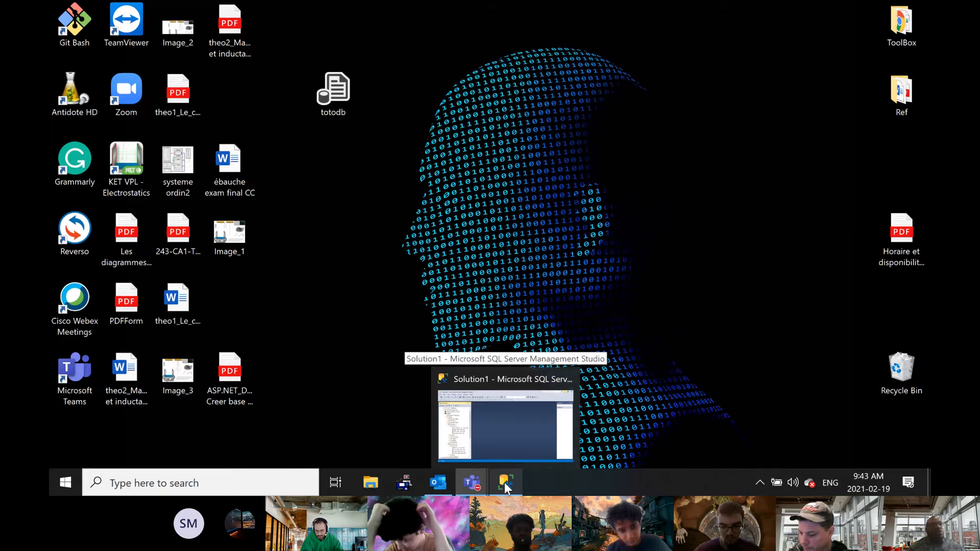
left_click(505, 483)
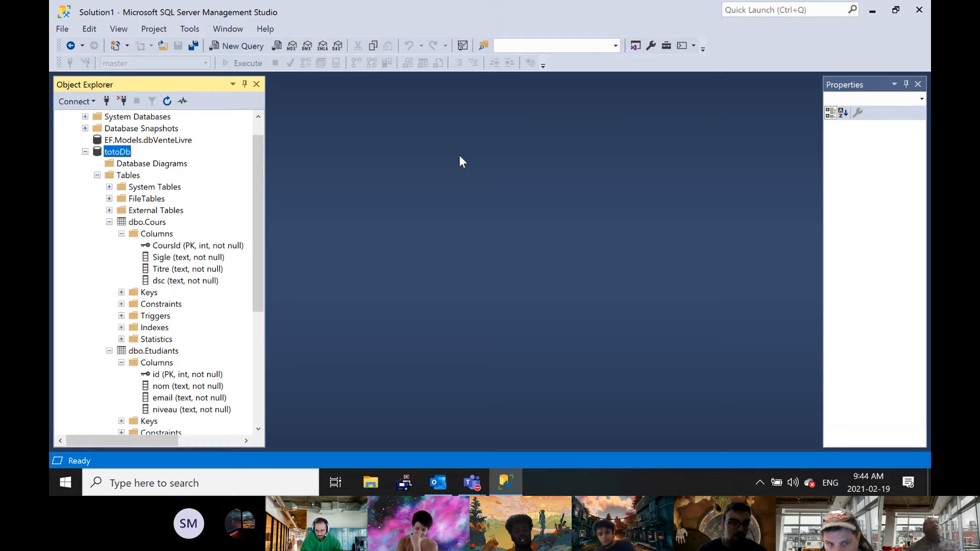
left_click(185, 482)
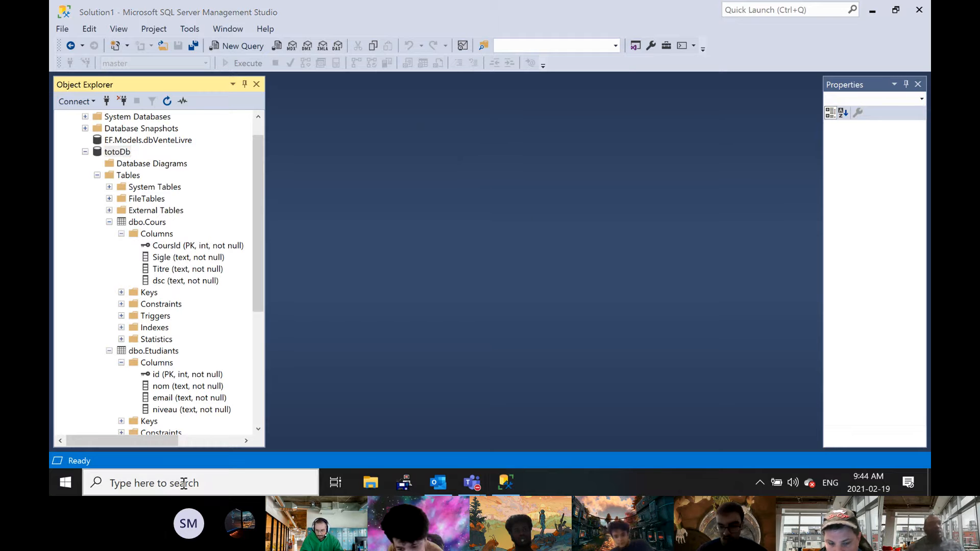
type("cmd")
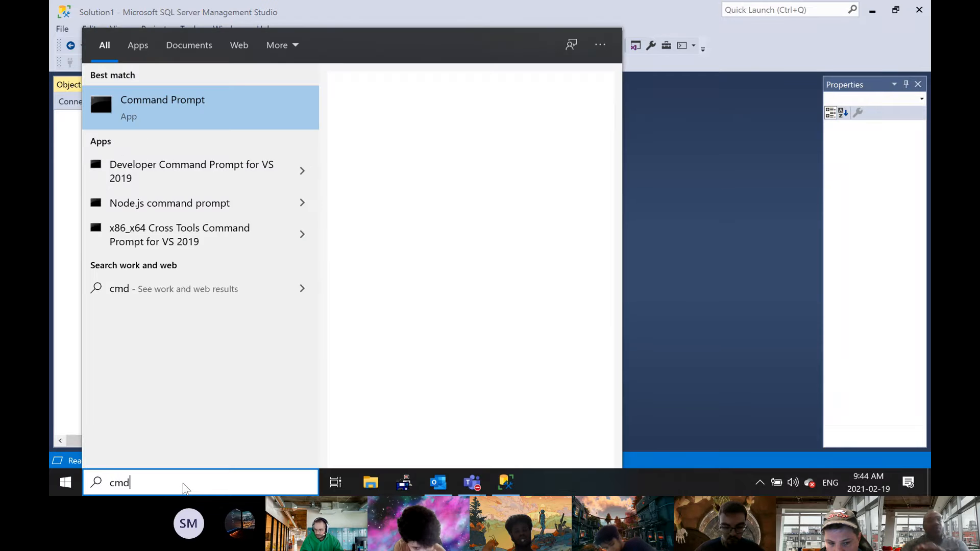
key("Return")
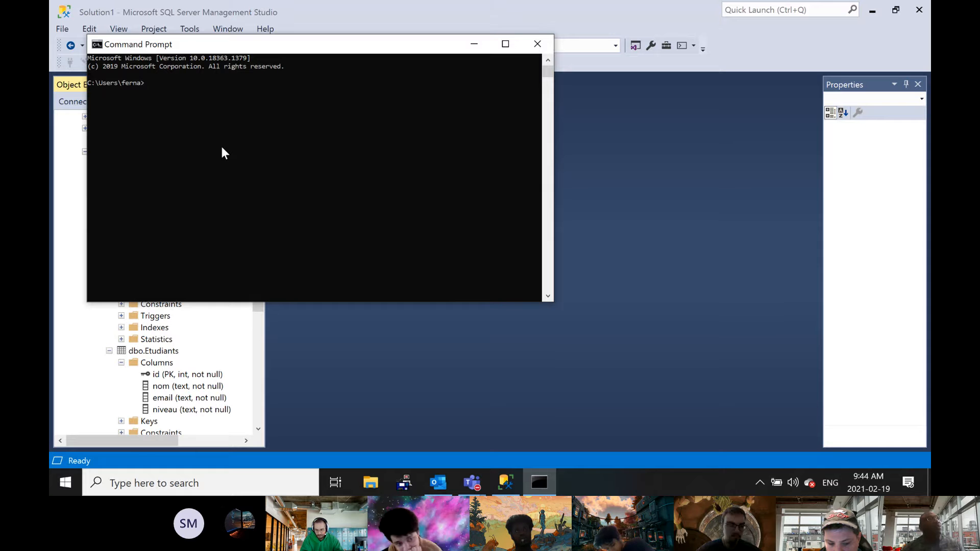
left_click(536, 45)
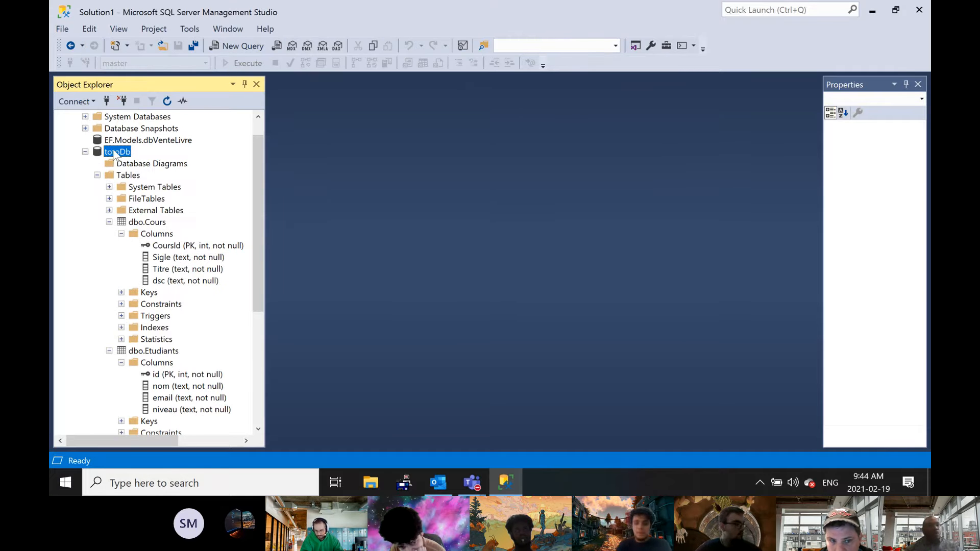
- Delete the totoDb database including its backup and restore history, with existing connections closed
right_click(97, 153)
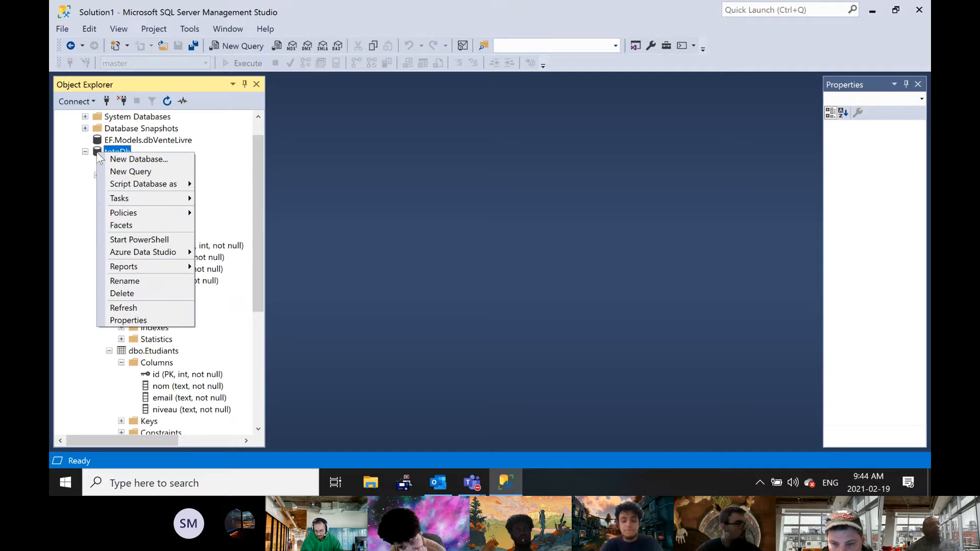
left_click(122, 294)
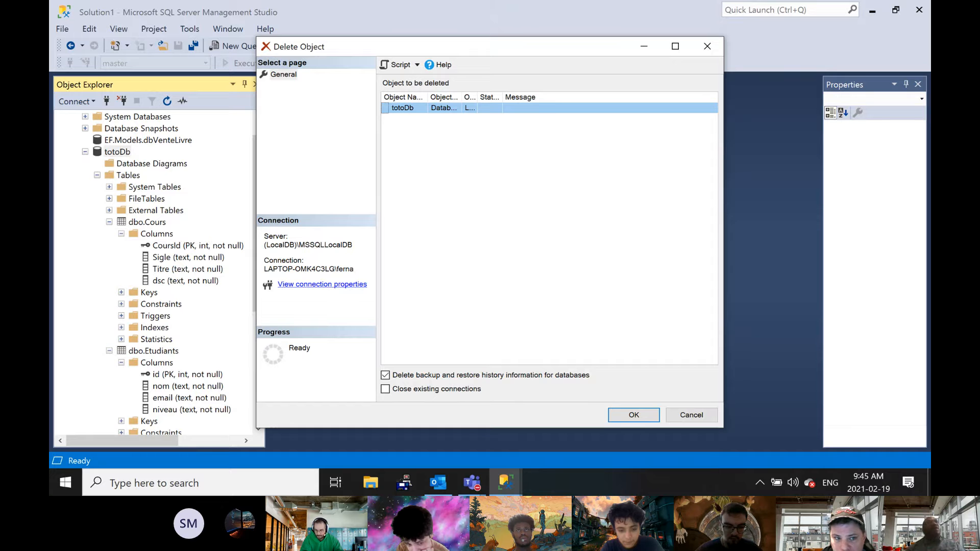
key("alt+Tab")
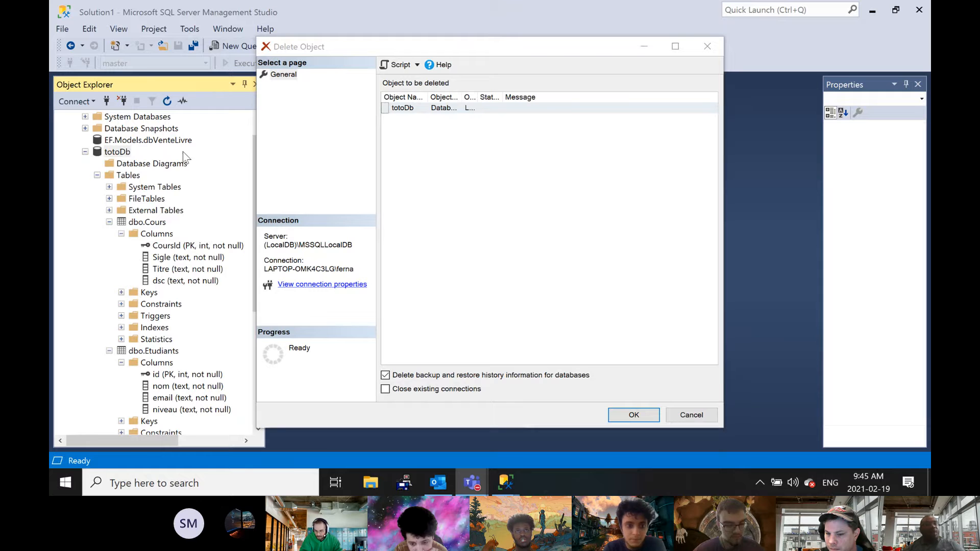
left_click(459, 109)
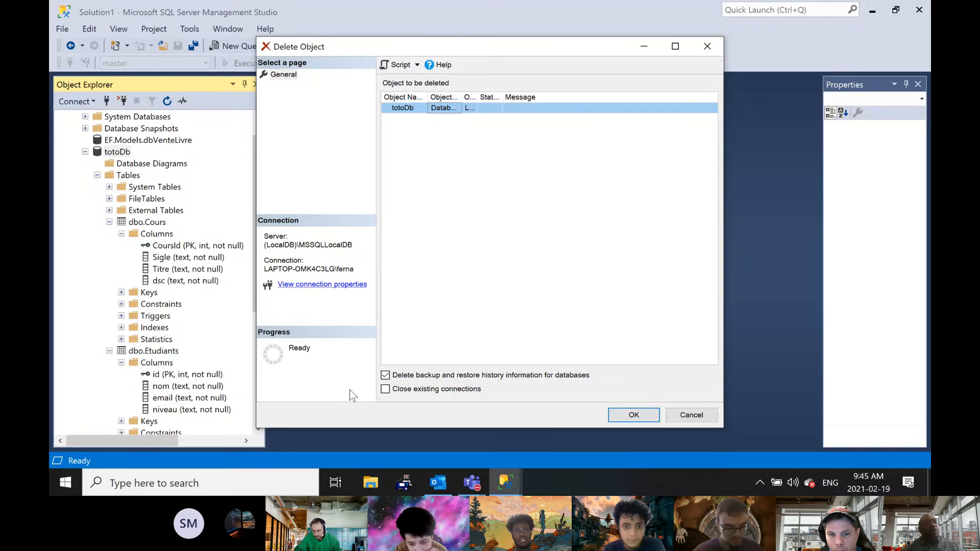
left_click(385, 389)
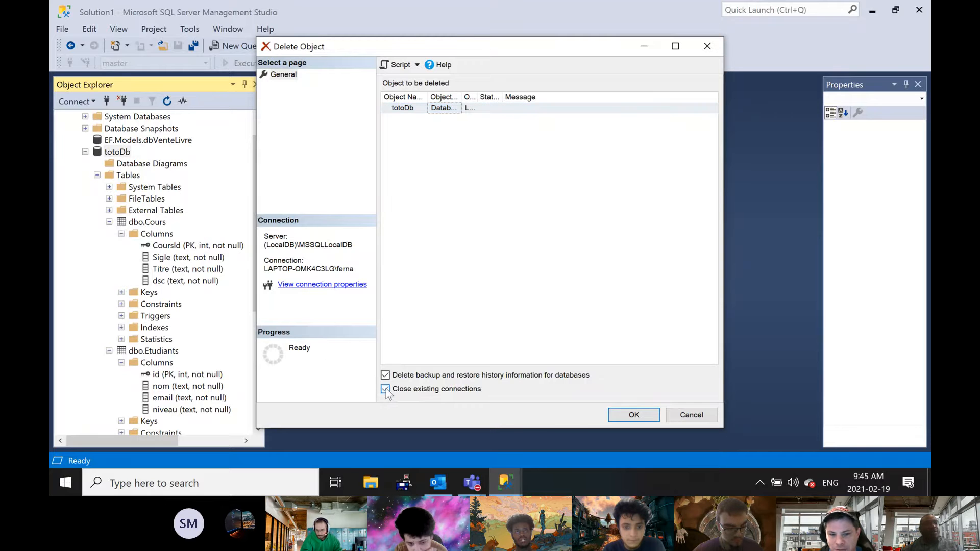
left_click(616, 415)
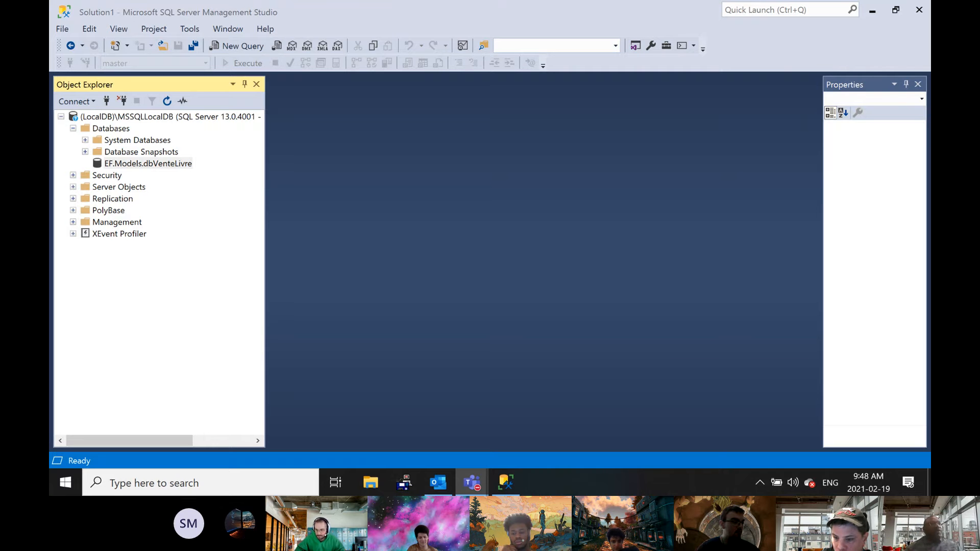
- Refresh the (LocalDB)\MSSQLLocalDB server and check the contents of its Databases folder
right_click(128, 119)
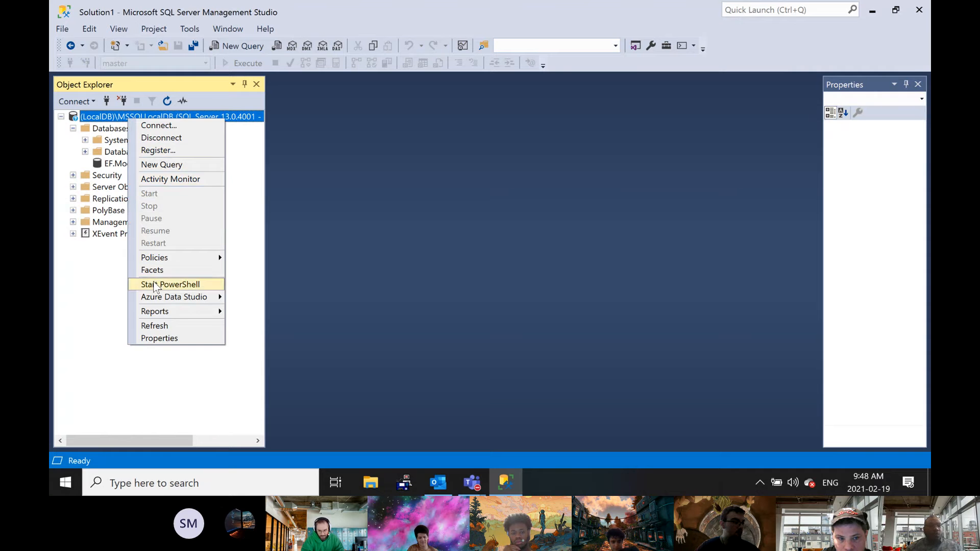
left_click(155, 325)
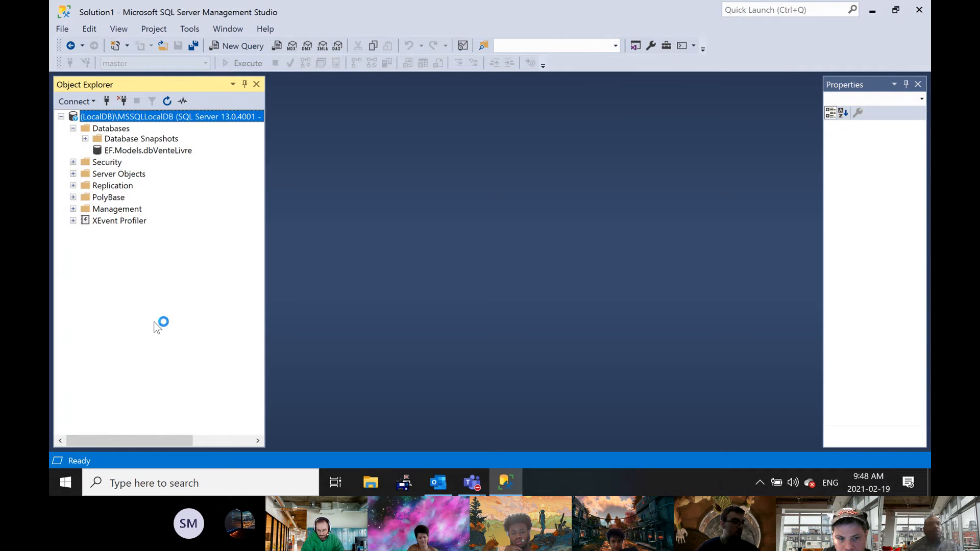
left_click(73, 128)
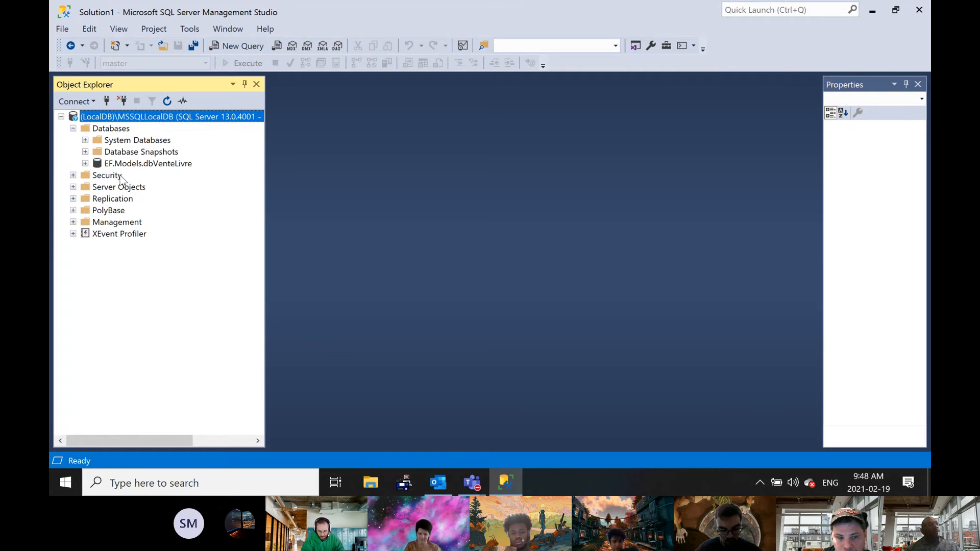
- Check the totodb script file's details on the desktop, then return to Management Studio and look through the server's available commands
left_click(877, 11)
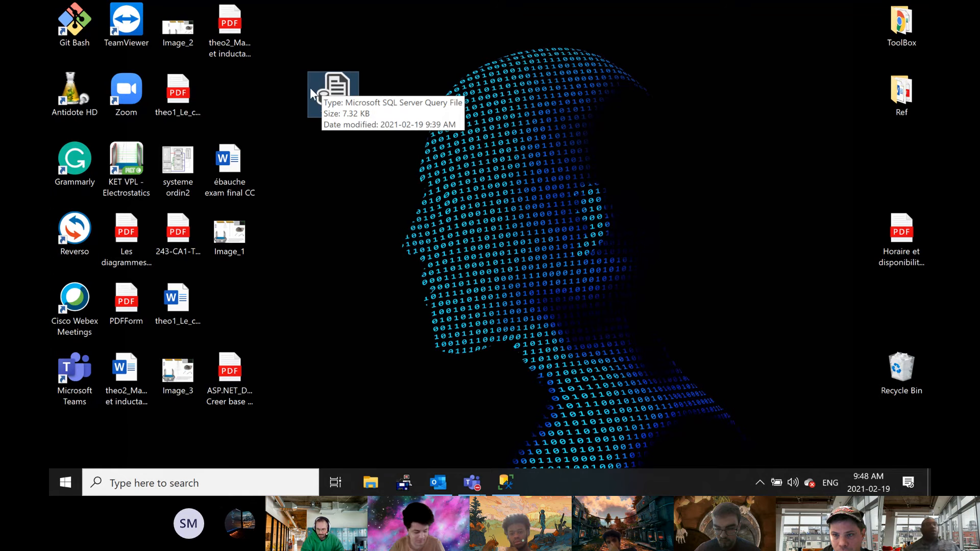
left_click(499, 483)
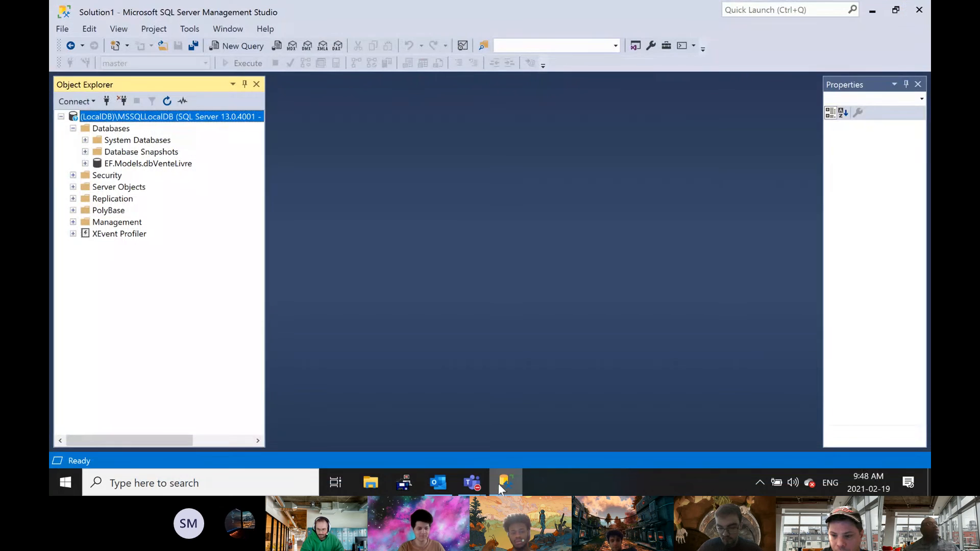
right_click(85, 119)
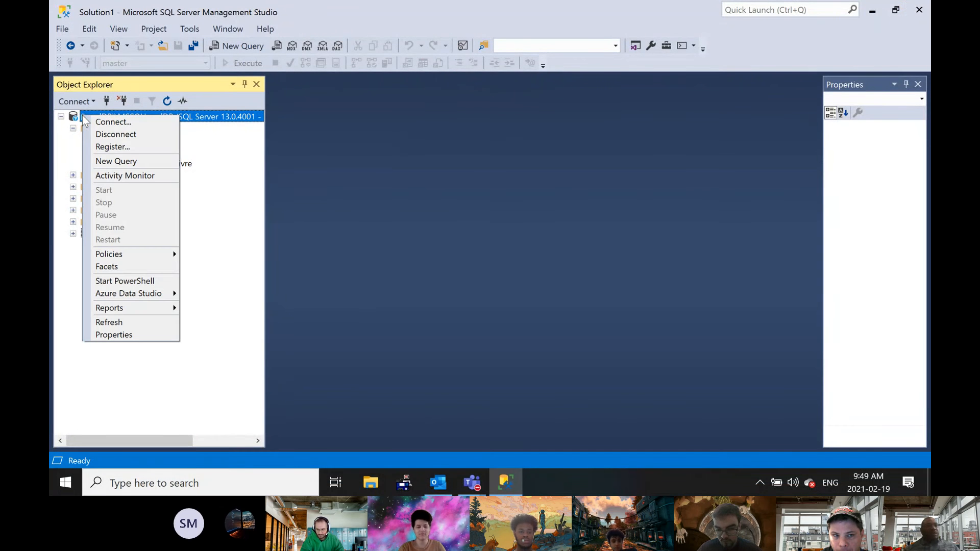
left_click(362, 241)
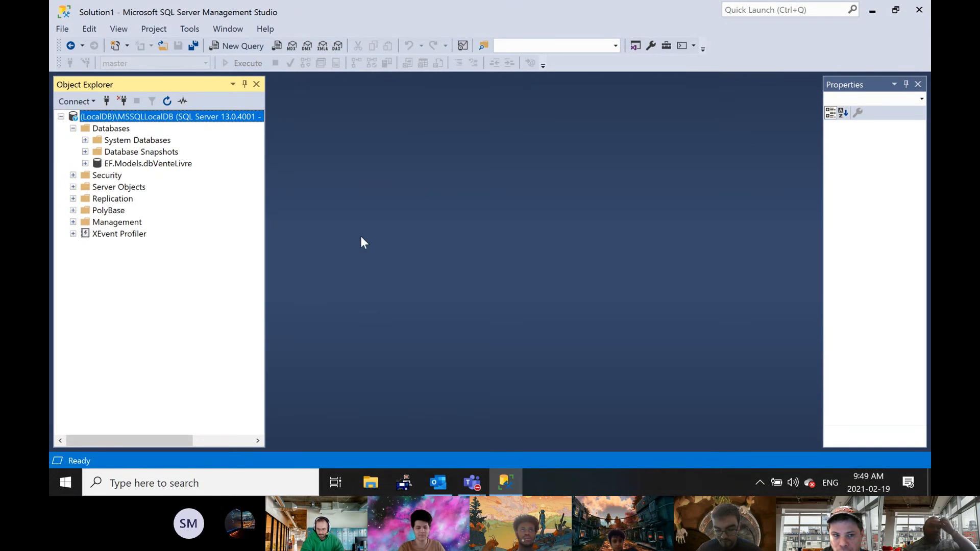
- Examine the General and Files pages of Restore Database for the Databases folder, and close the dialog without restoring
right_click(120, 131)
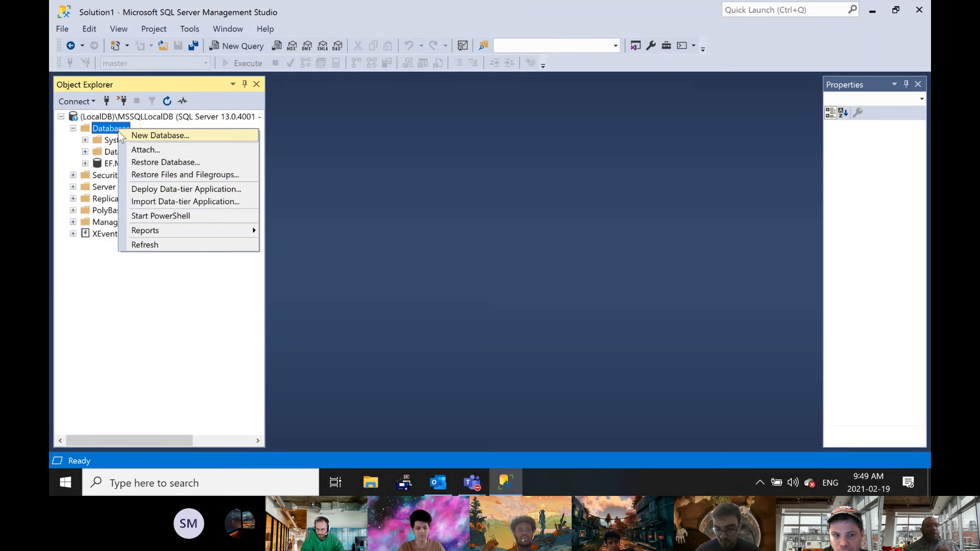
left_click(160, 162)
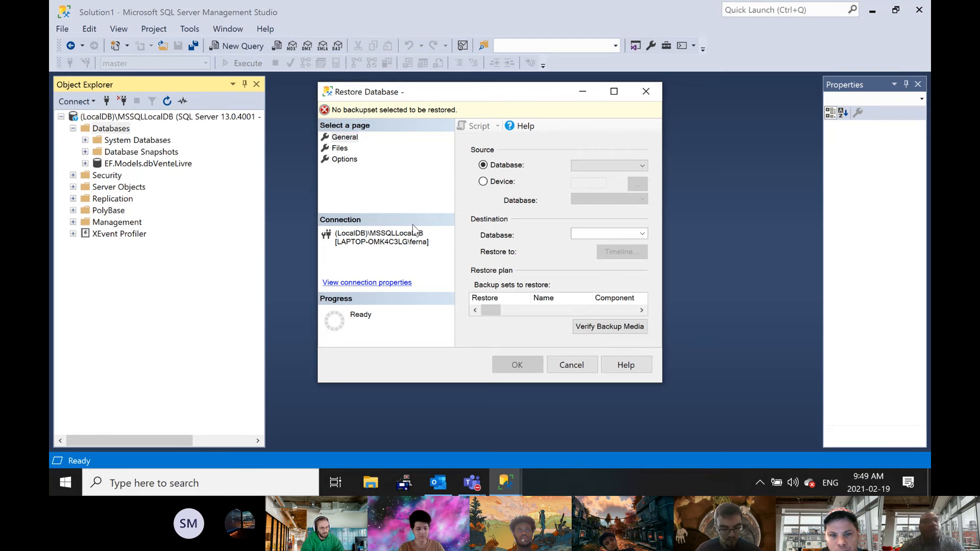
left_click(339, 149)
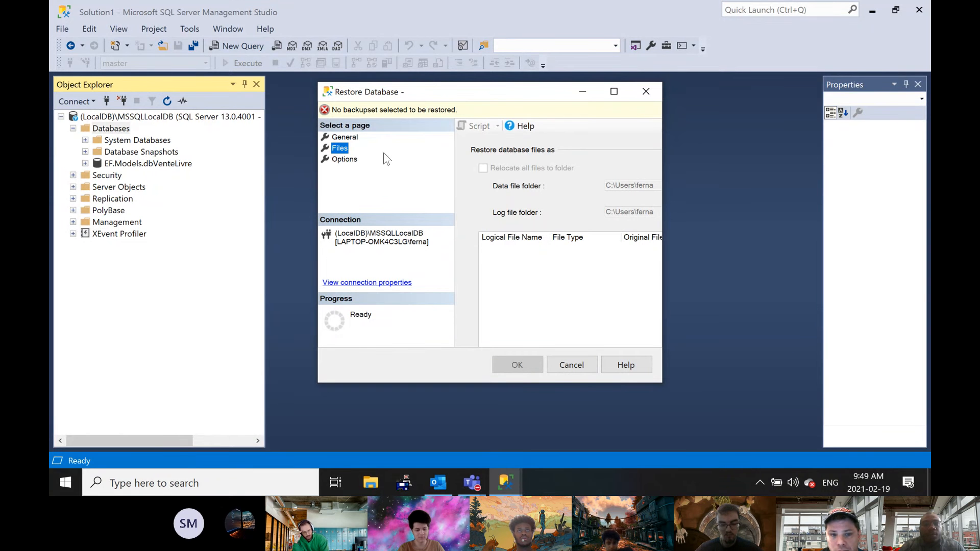
left_click(648, 93)
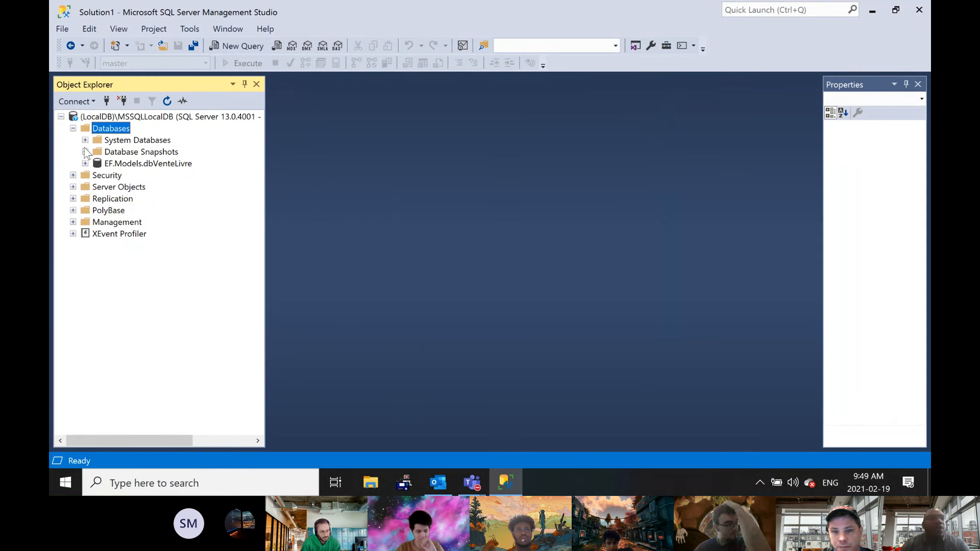
- Check the General and Options pages of New Database for a way to load the script, and close it without creating a database
left_click(98, 120)
right_click(97, 122)
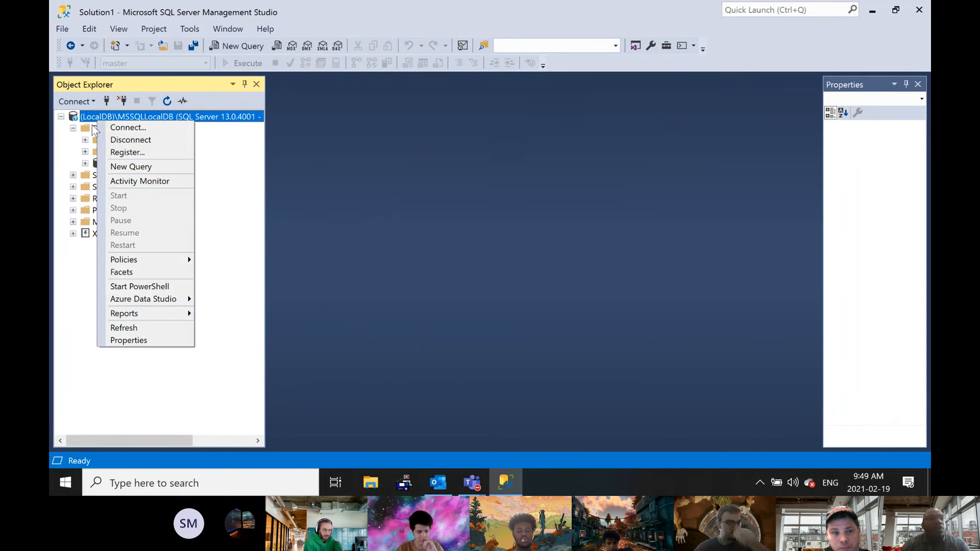
left_click(93, 128)
right_click(93, 128)
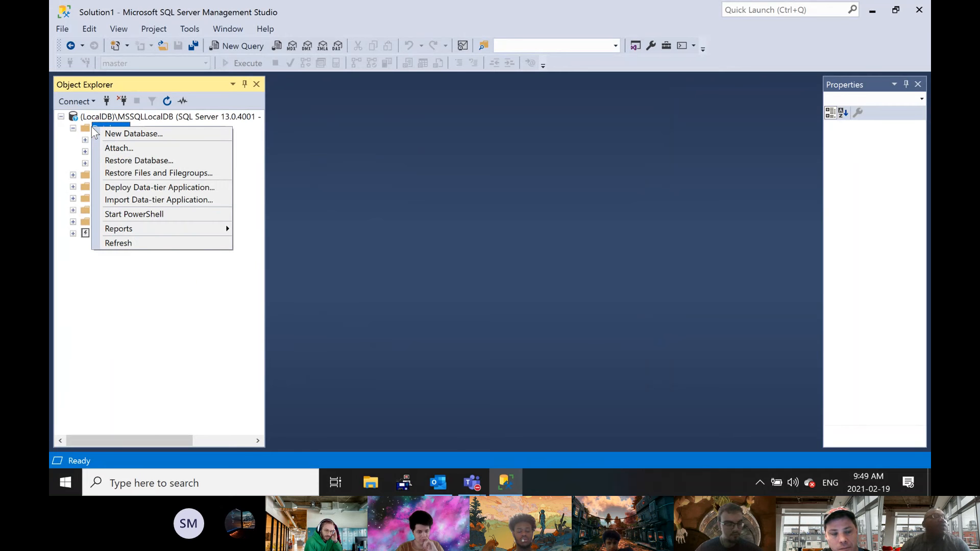
left_click(163, 135)
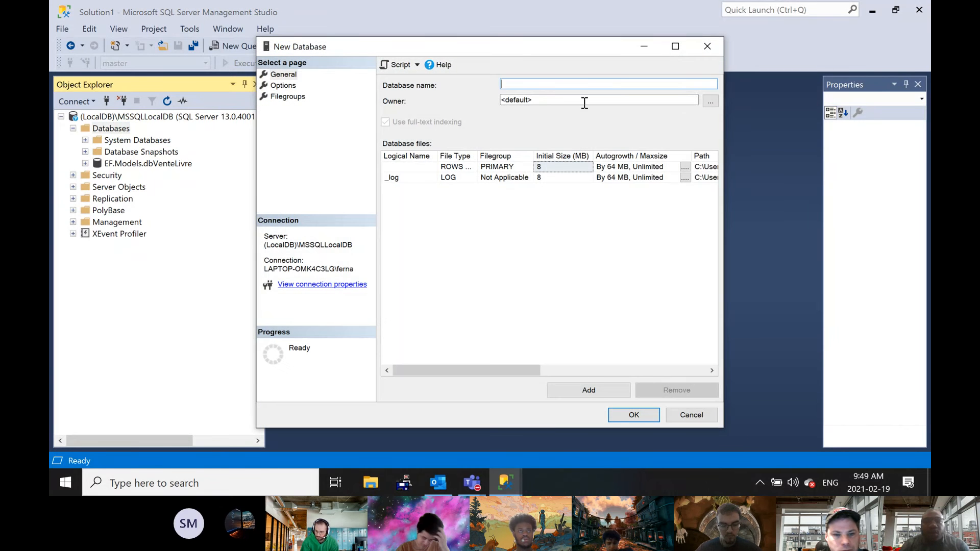
left_click(269, 87)
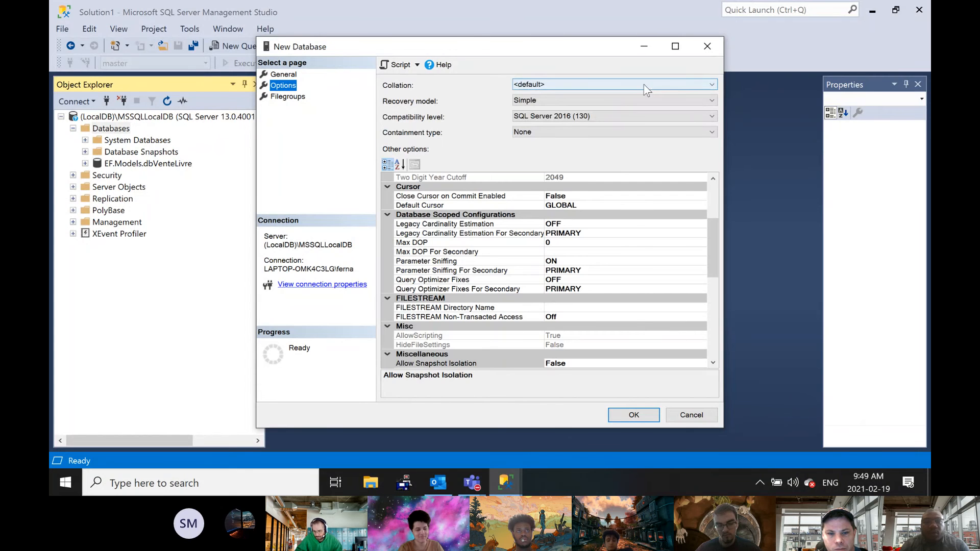
left_click(707, 46)
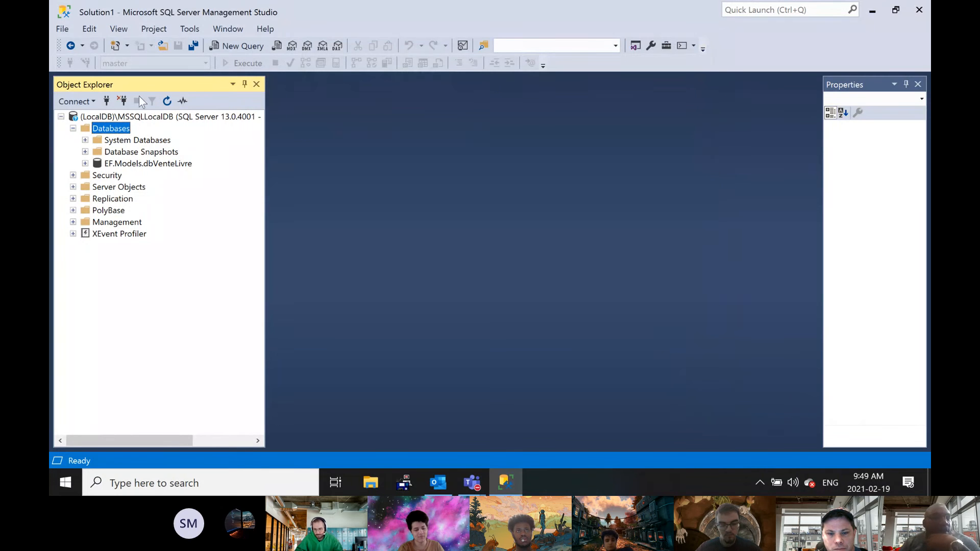
- Examine the From device source and the destination database choices in Restore Files and Filegroups, and close the dialog without restoring
right_click(84, 130)
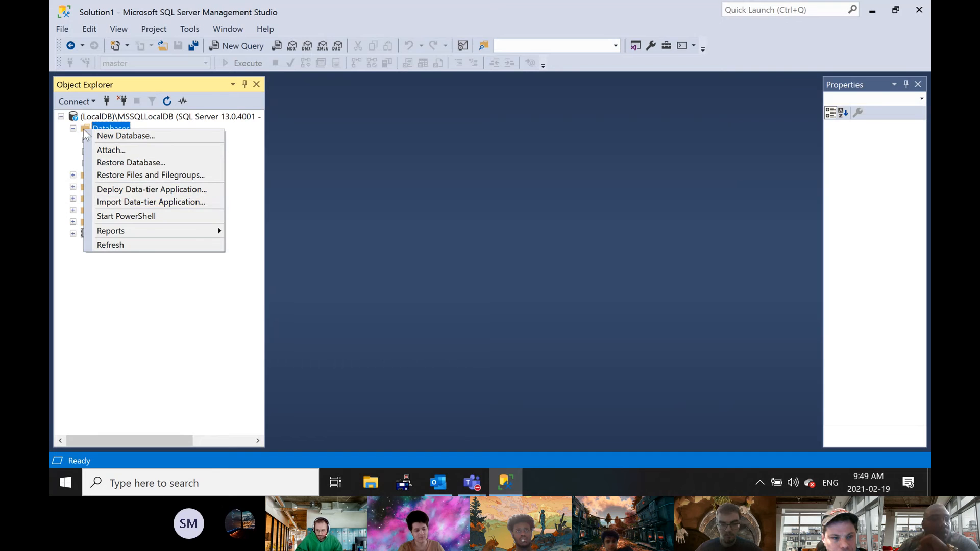
left_click(146, 176)
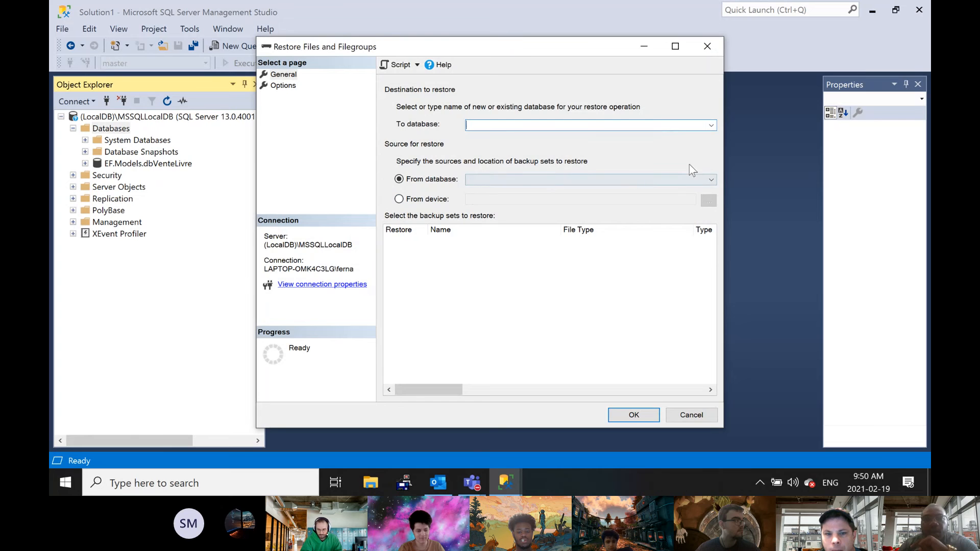
left_click(399, 199)
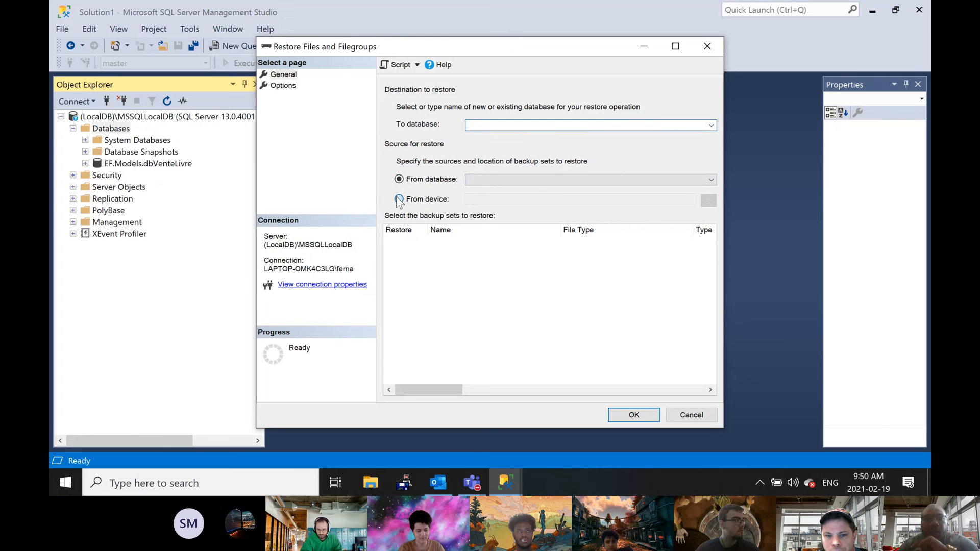
left_click(711, 126)
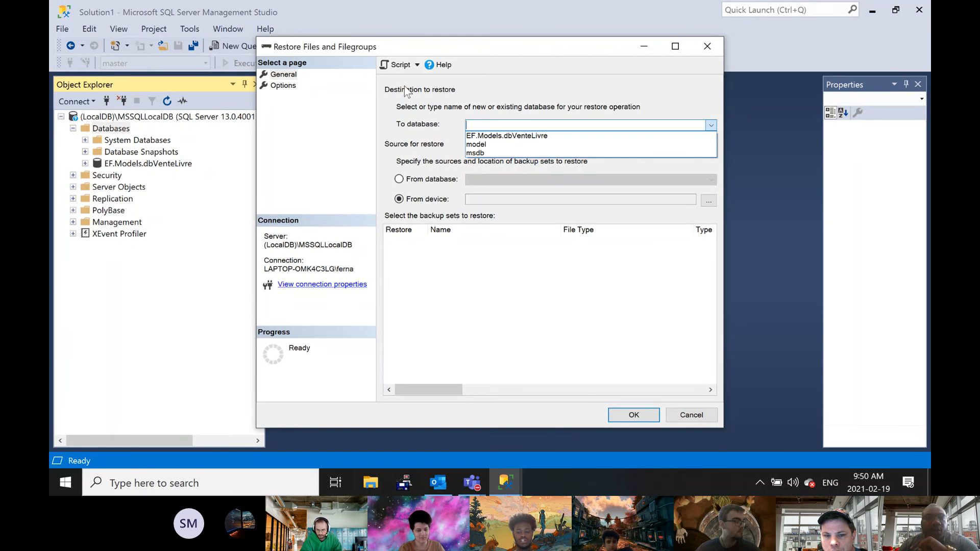
left_click(342, 79)
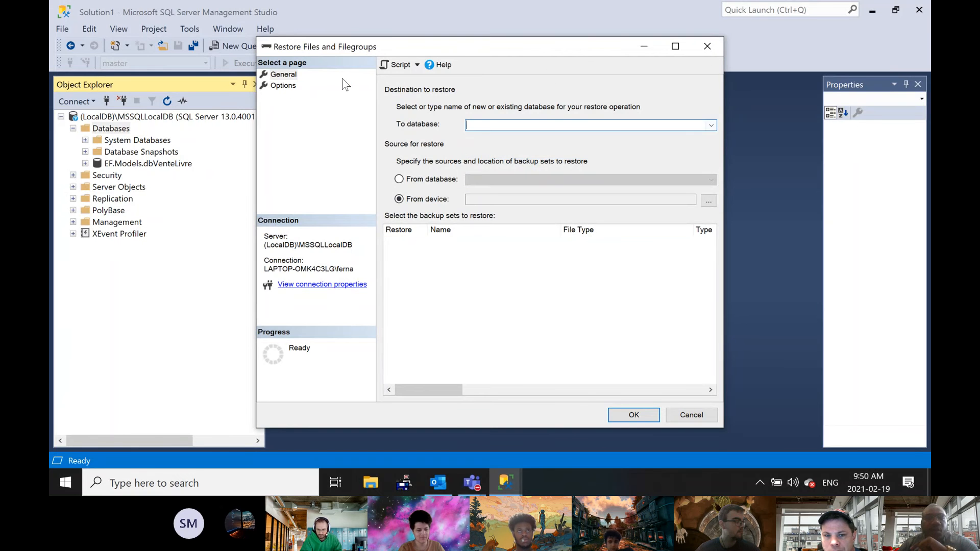
left_click(708, 46)
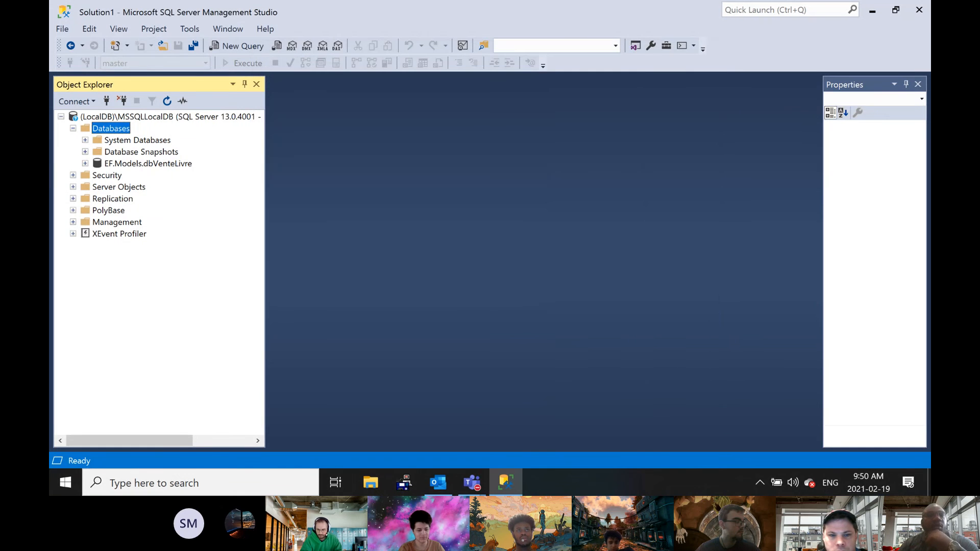
- Start a database restore on the Databases folder and set its source to Device
right_click(117, 131)
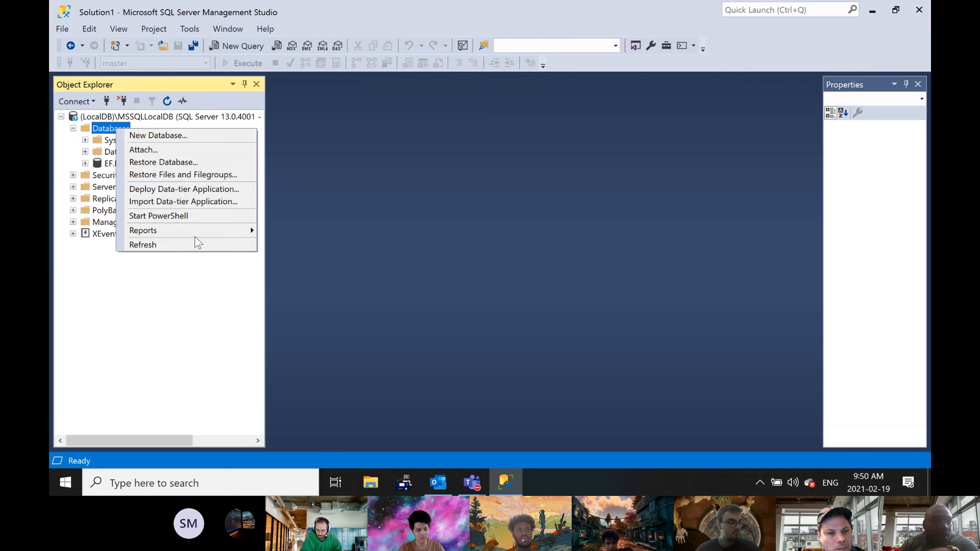
mouse_move(202, 233)
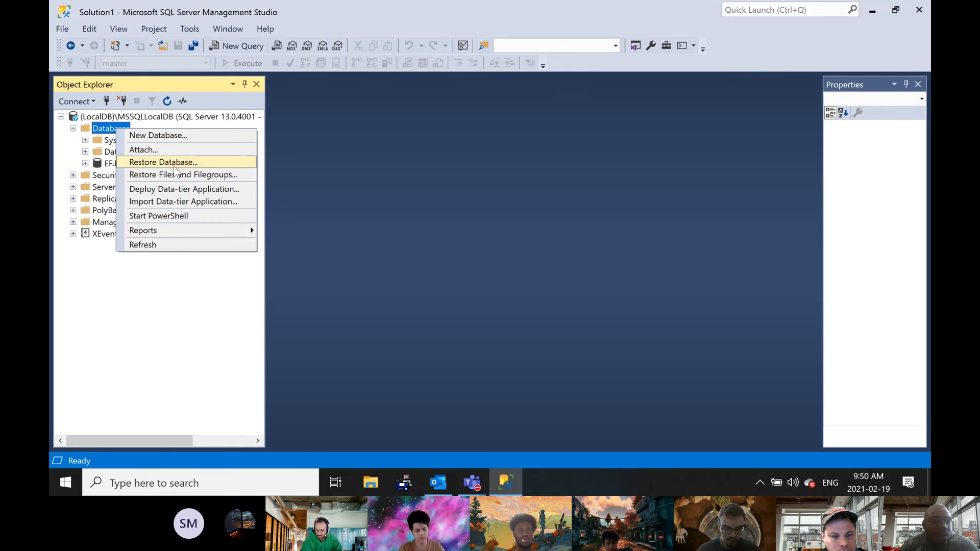
left_click(175, 166)
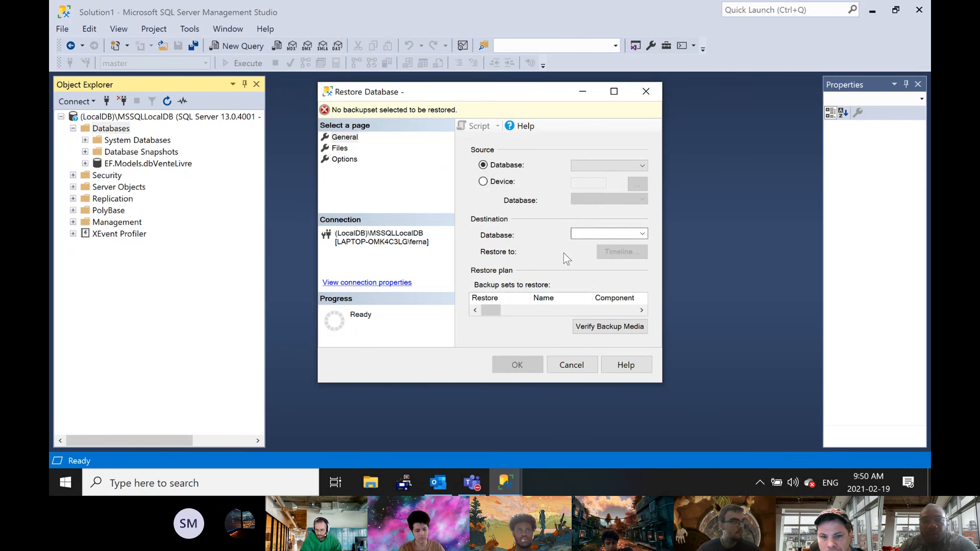
left_click(595, 166)
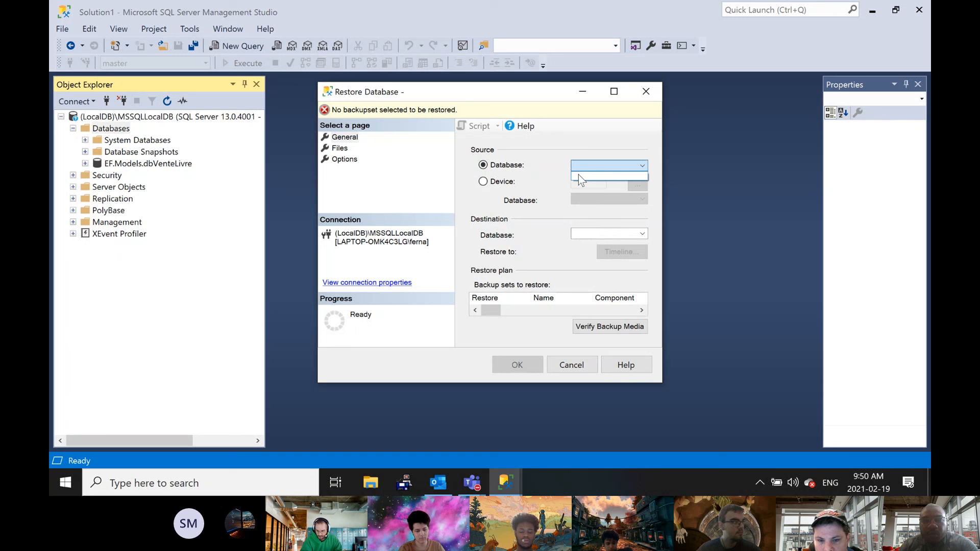
left_click(484, 183)
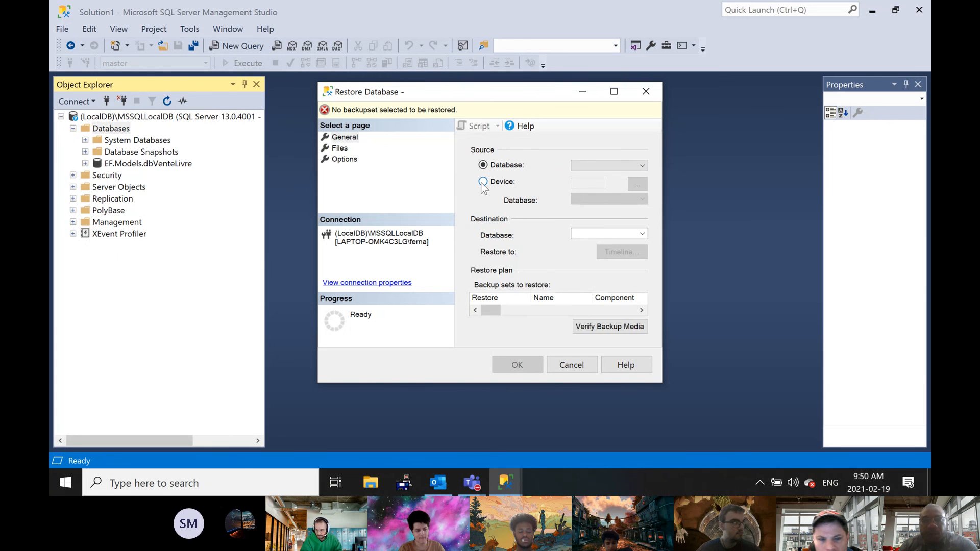
left_click(483, 182)
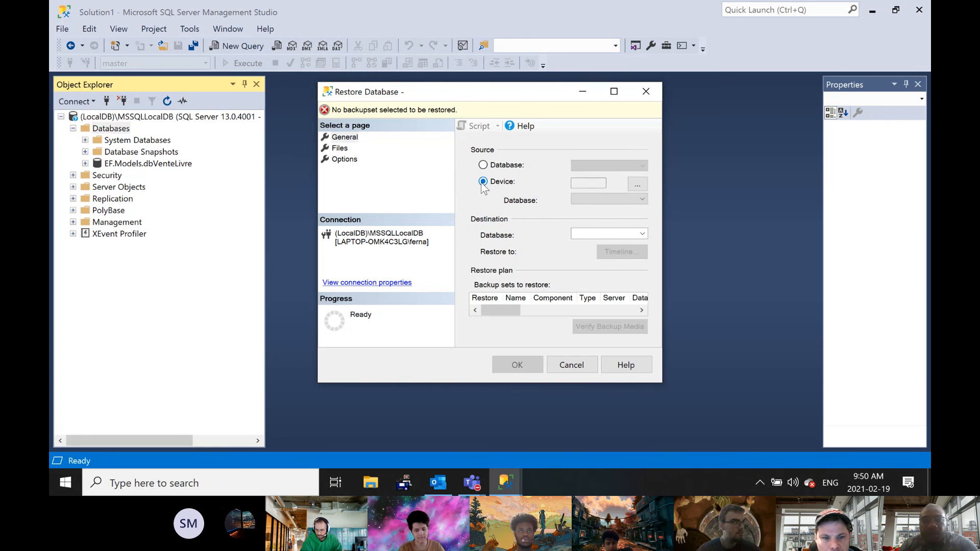
- Look through the backup media types and the file-based backup locations, and return to the Restore Database dialog without adding any media
left_click(638, 184)
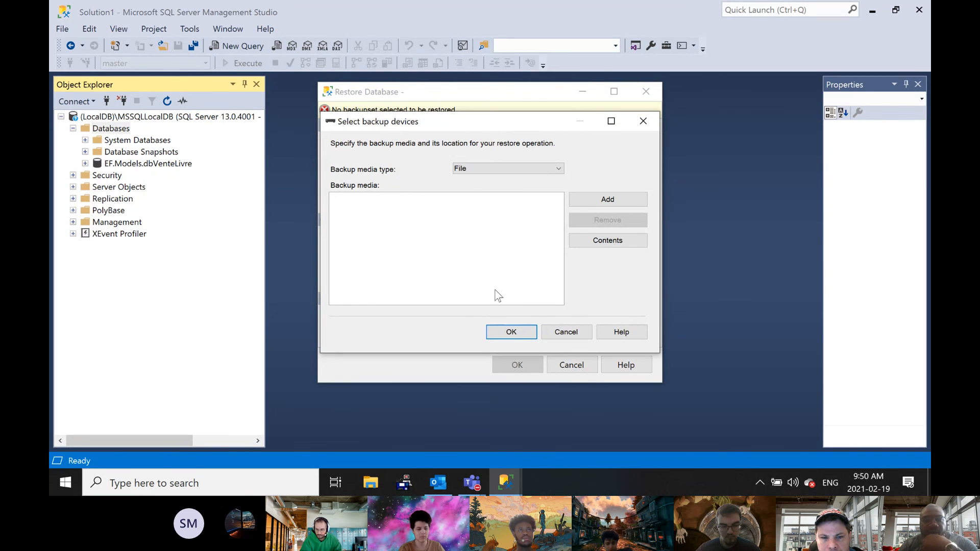
left_click(559, 169)
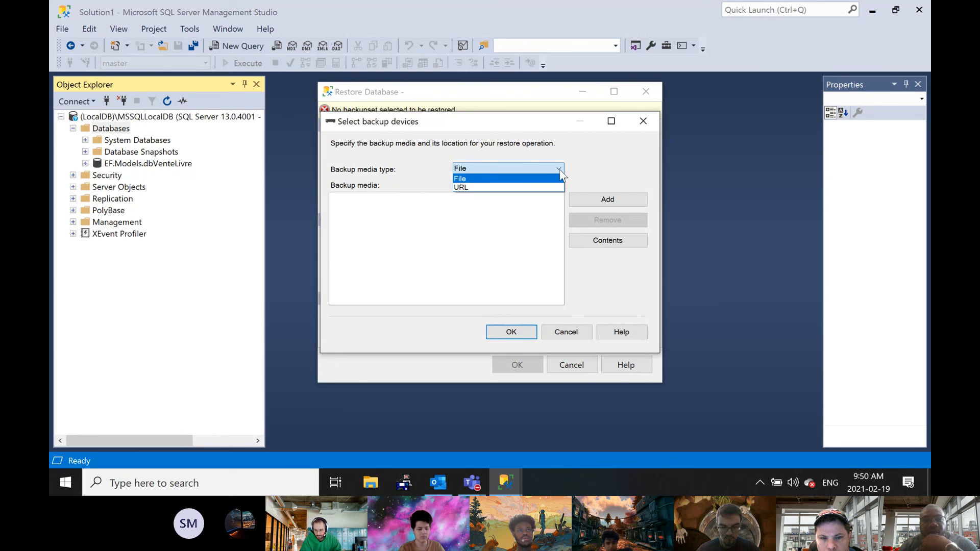
left_click(557, 177)
left_click(594, 202)
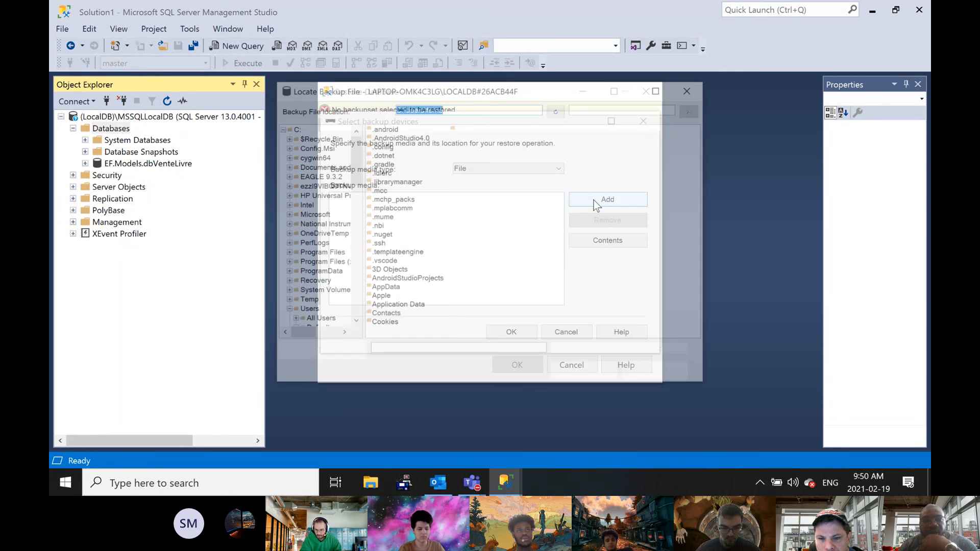
left_click(693, 91)
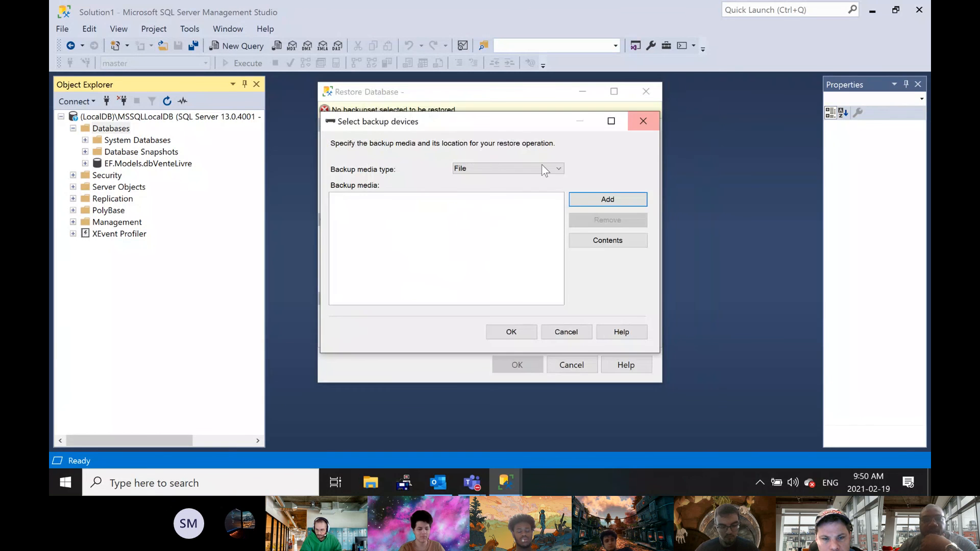
left_click(642, 120)
left_click_drag(402, 88, 426, 95)
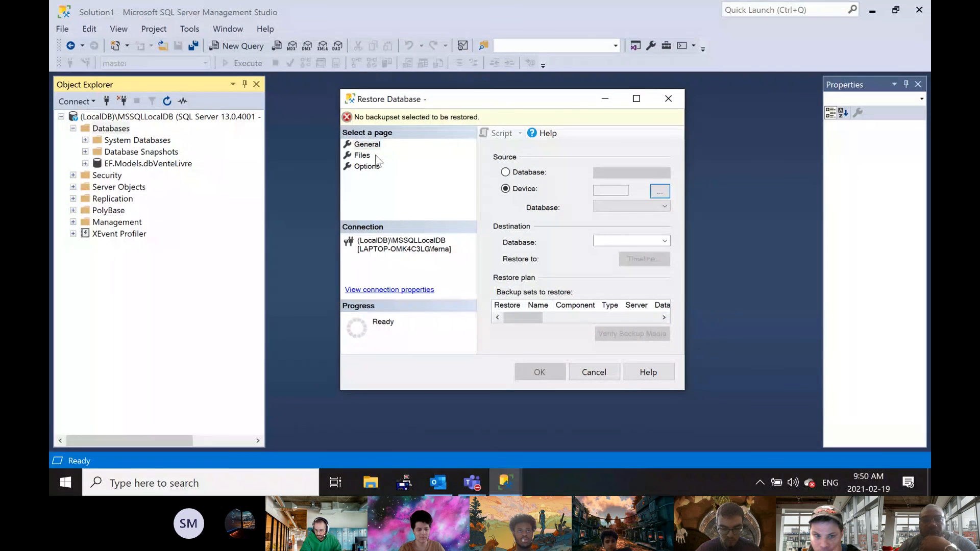